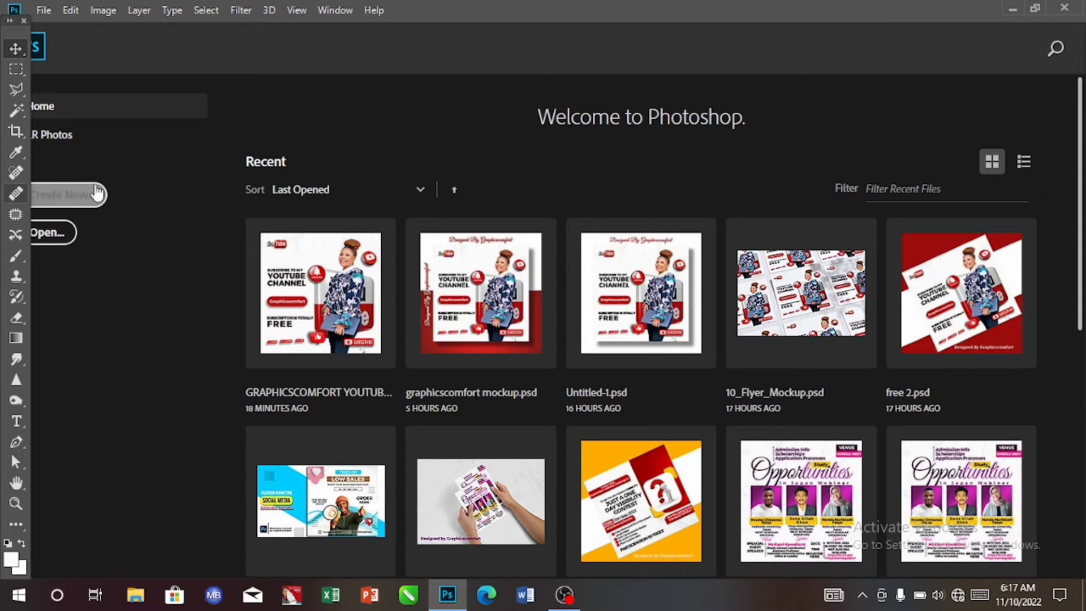
- Start a new document and set its width and height to 1080 pixels each
left_click(82, 200)
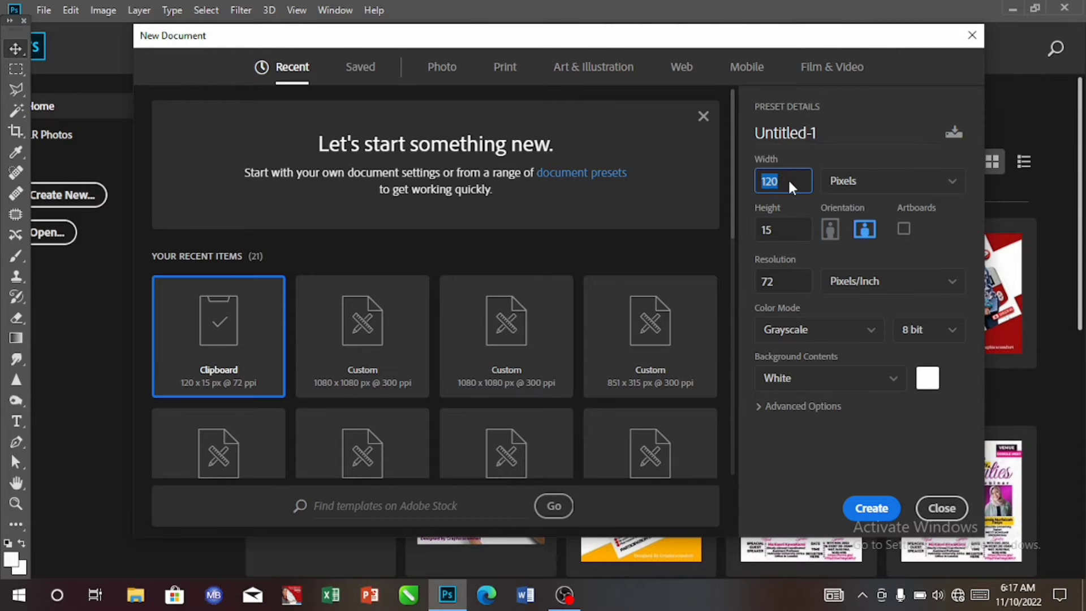
key("BackSpace")
type("1080")
left_click(777, 229)
key("BackSpace")
type("1")
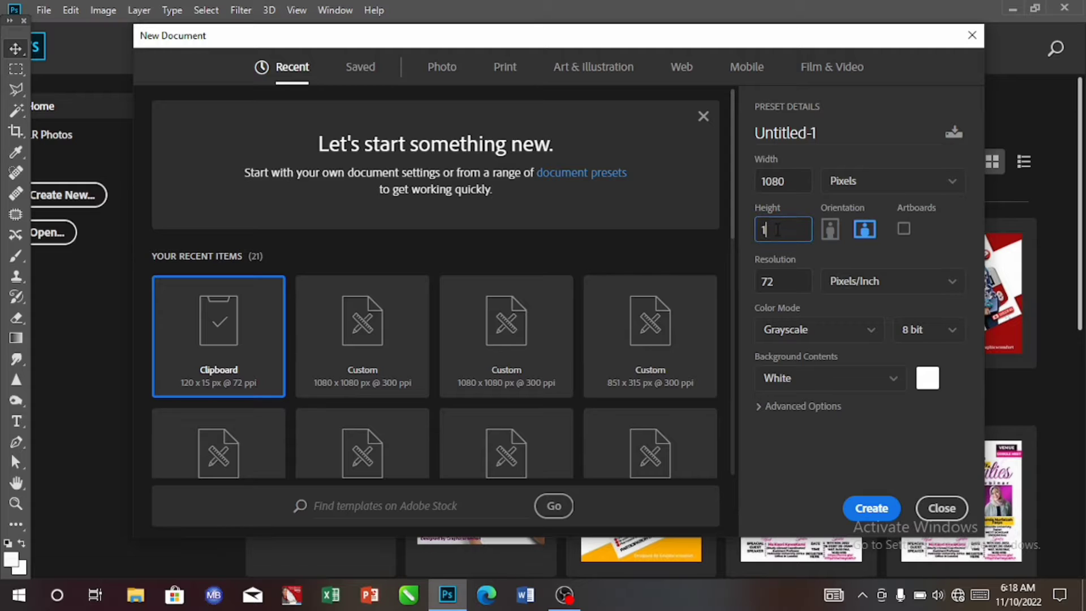
type("080")
key("Tab")
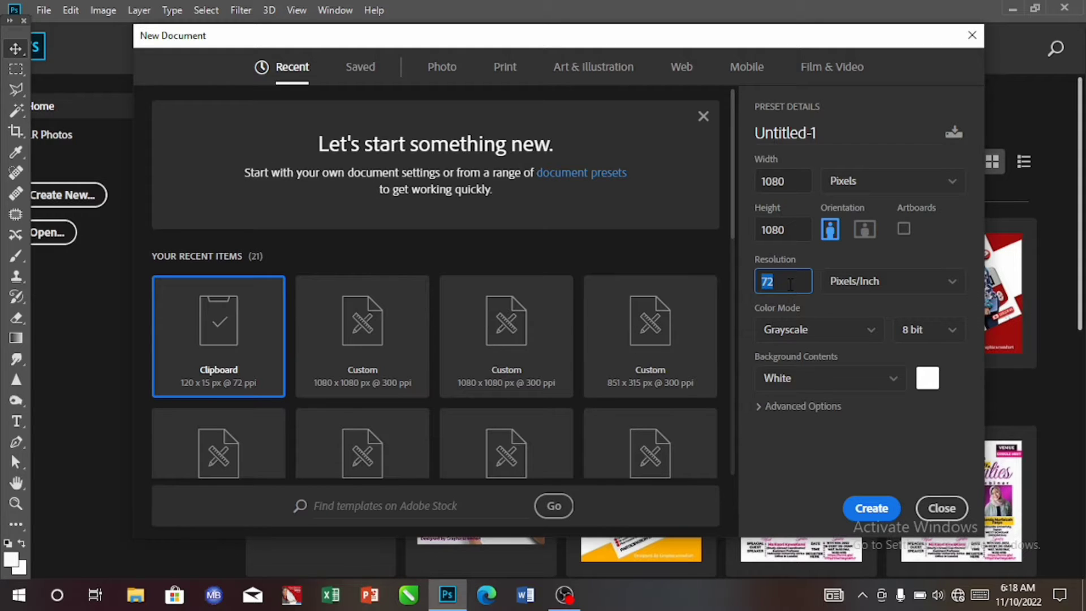
- Set the resolution to 300 pixels/inch and the color mode to RGB Color, and create the document
key("BackSpace")
type("300")
left_click(870, 340)
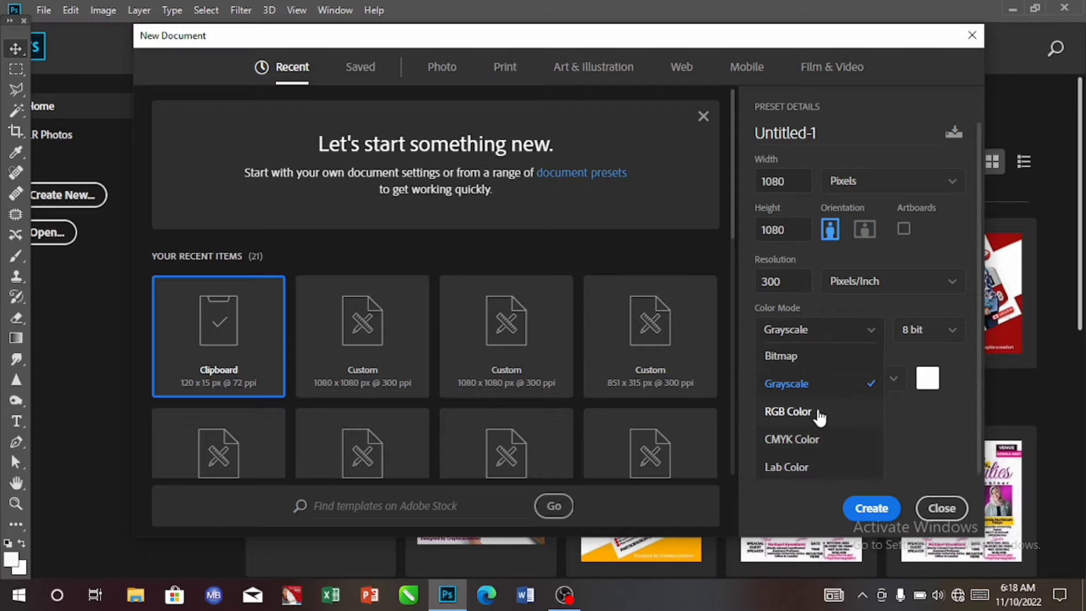
left_click(819, 415)
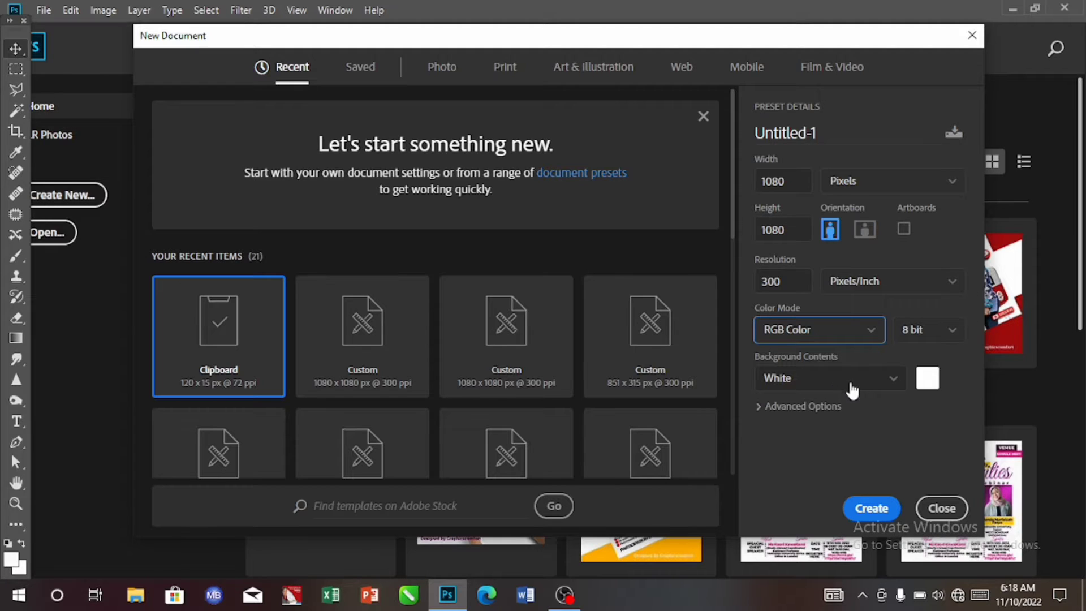
left_click(869, 509)
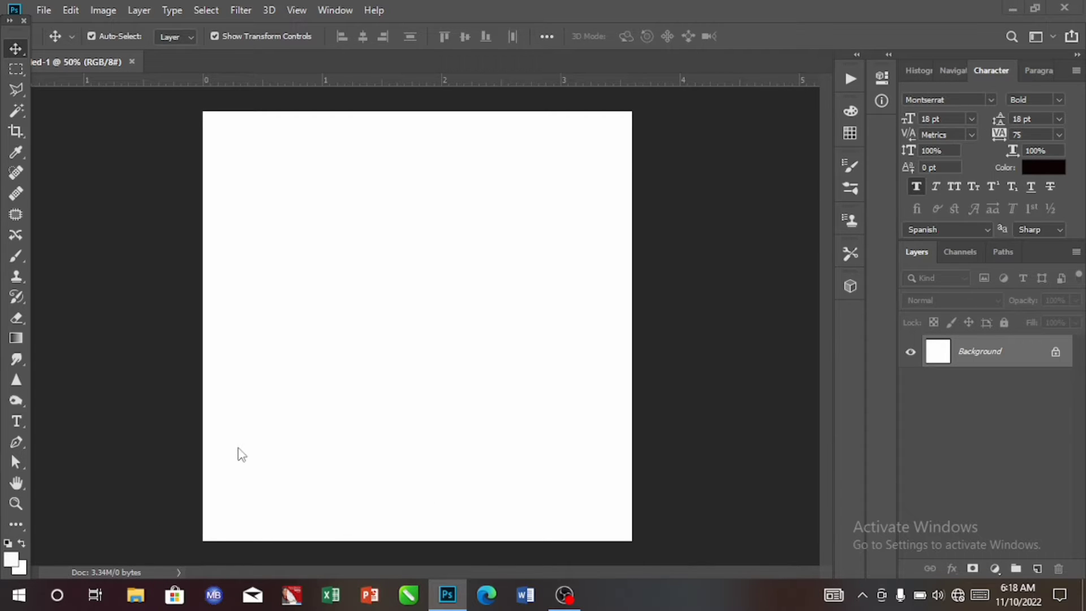
- Place the marble image IMG-20221006-WA0008 from the Documents folder and stretch it vertically to fill the canvas
left_click(136, 595)
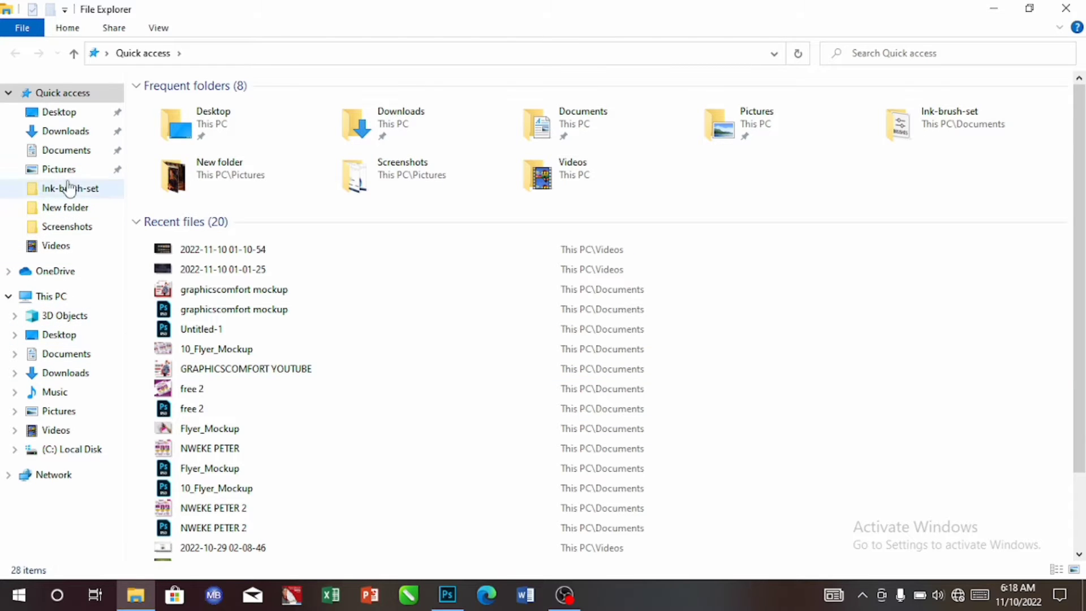
left_click(82, 150)
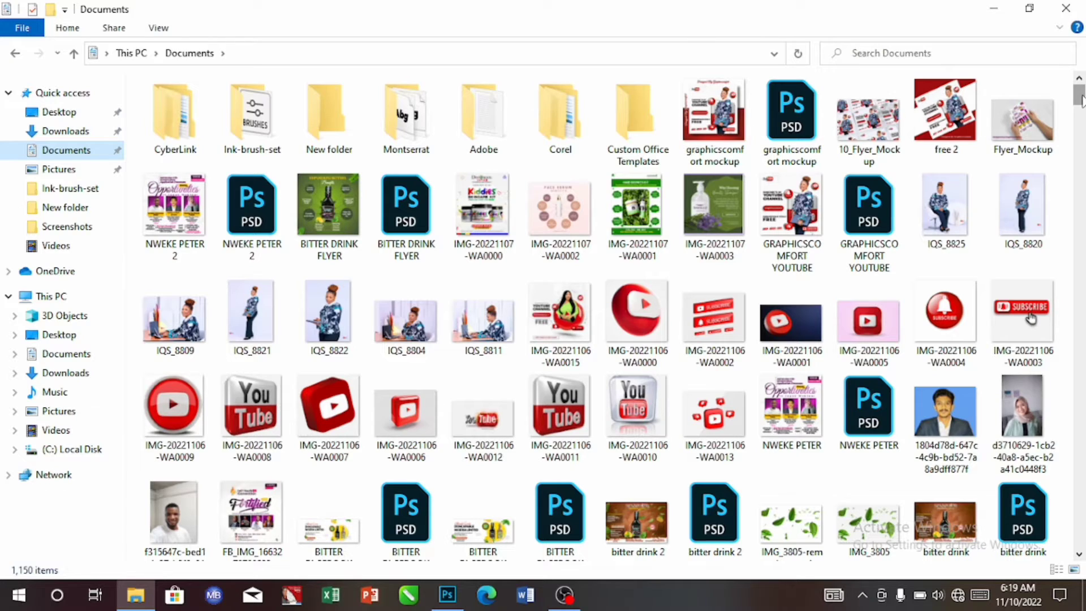
left_click_drag(1082, 101, 1081, 167)
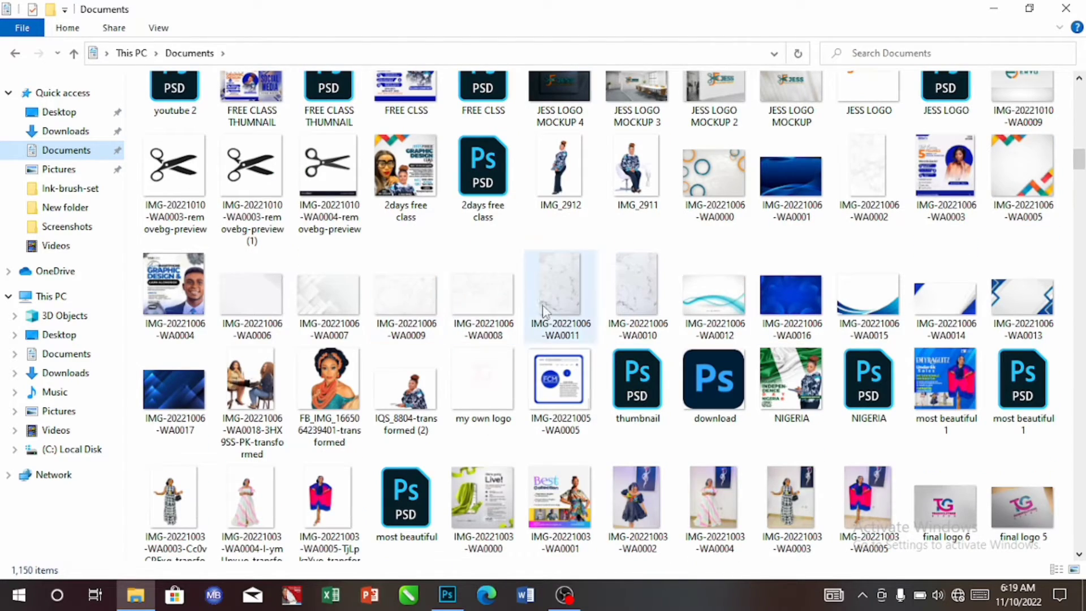
left_click(488, 311)
left_click_drag(488, 346, 494, 453)
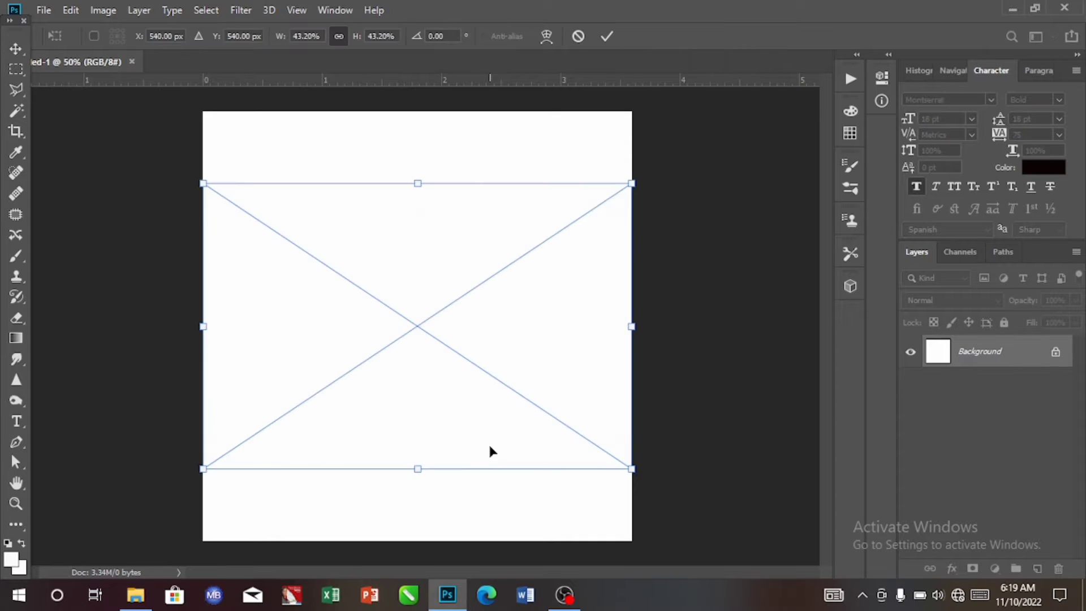
left_click(606, 36)
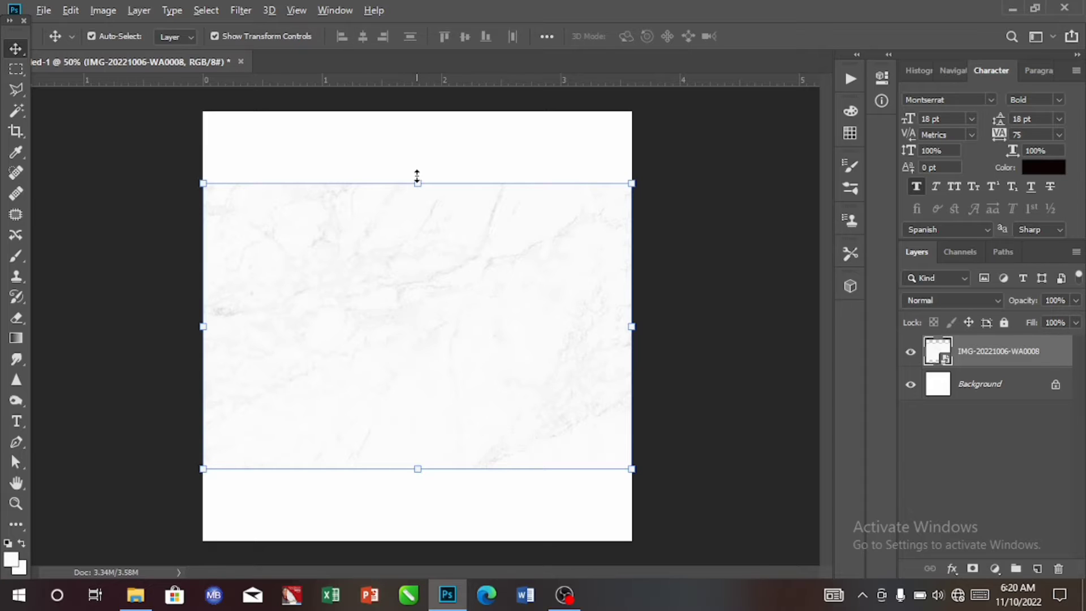
left_click_drag(418, 179, 446, 113)
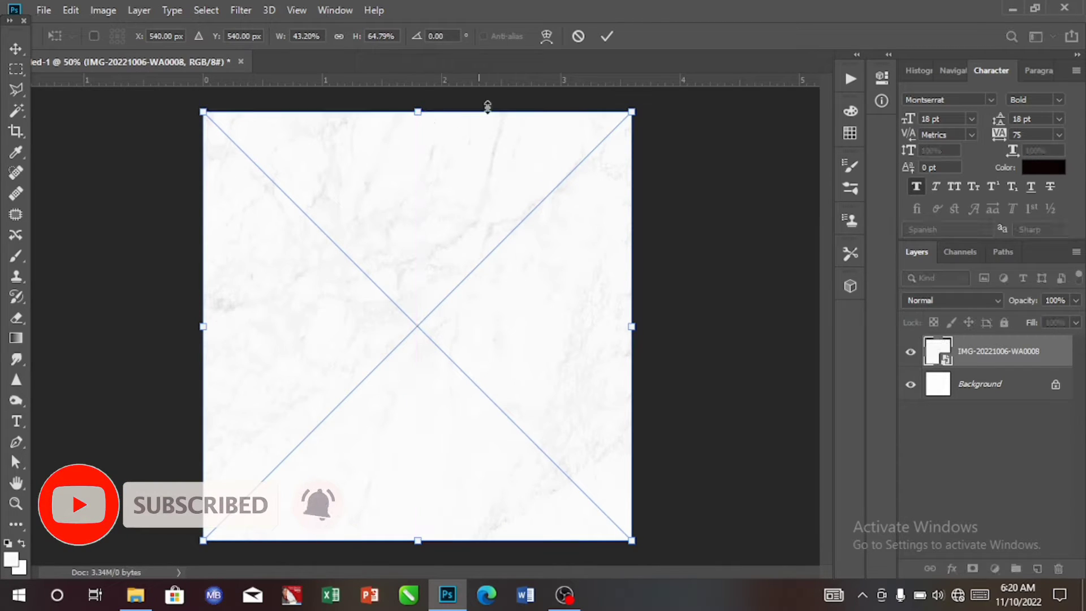
left_click(607, 35)
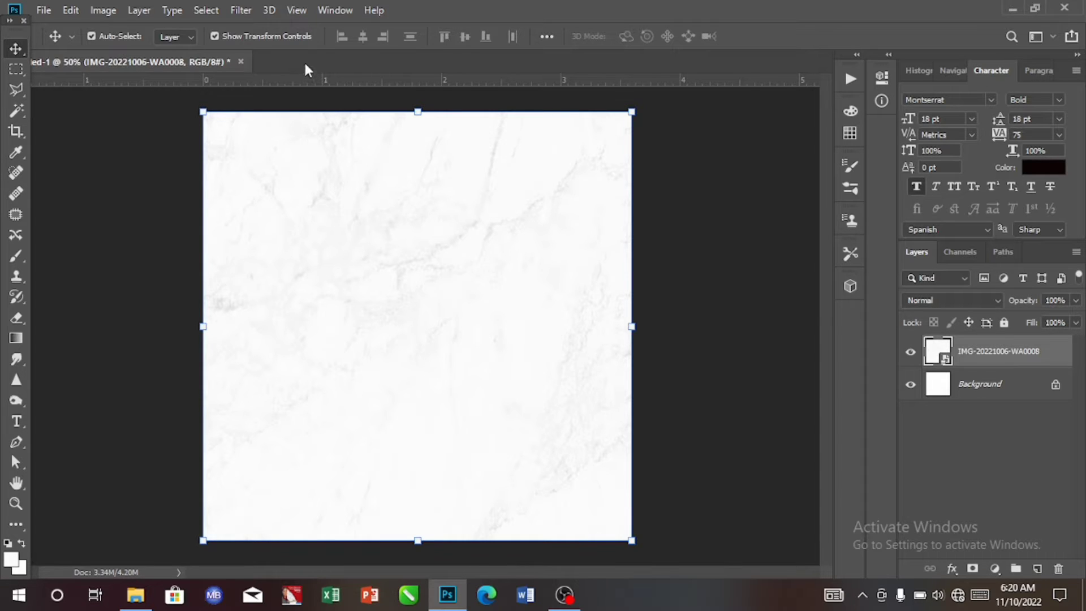
- Create a new guide layout with 0.2 in margins on all four sides of the canvas
left_click(301, 10)
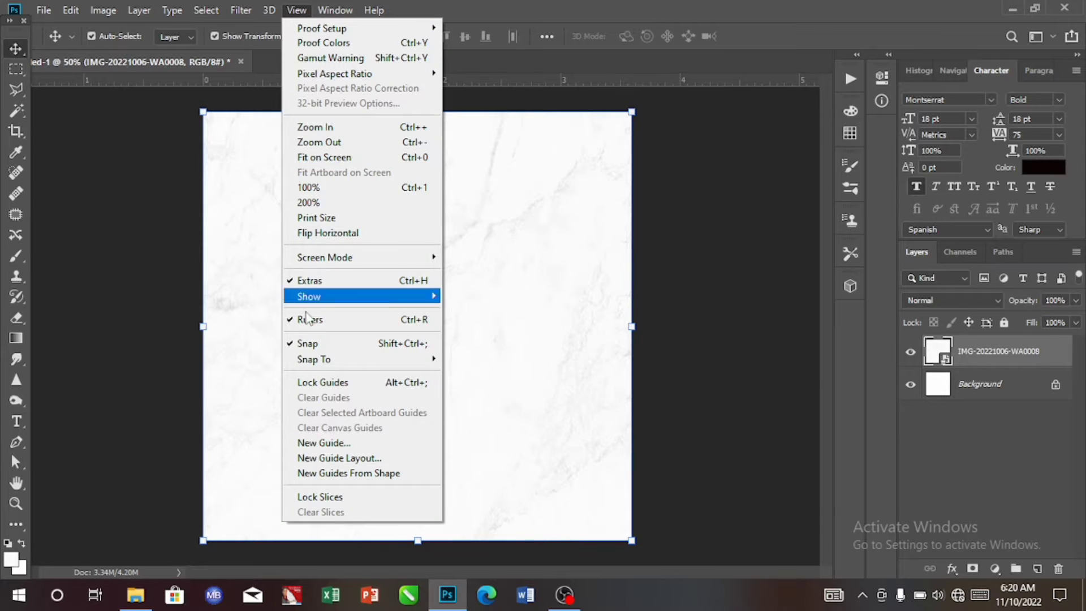
left_click(340, 459)
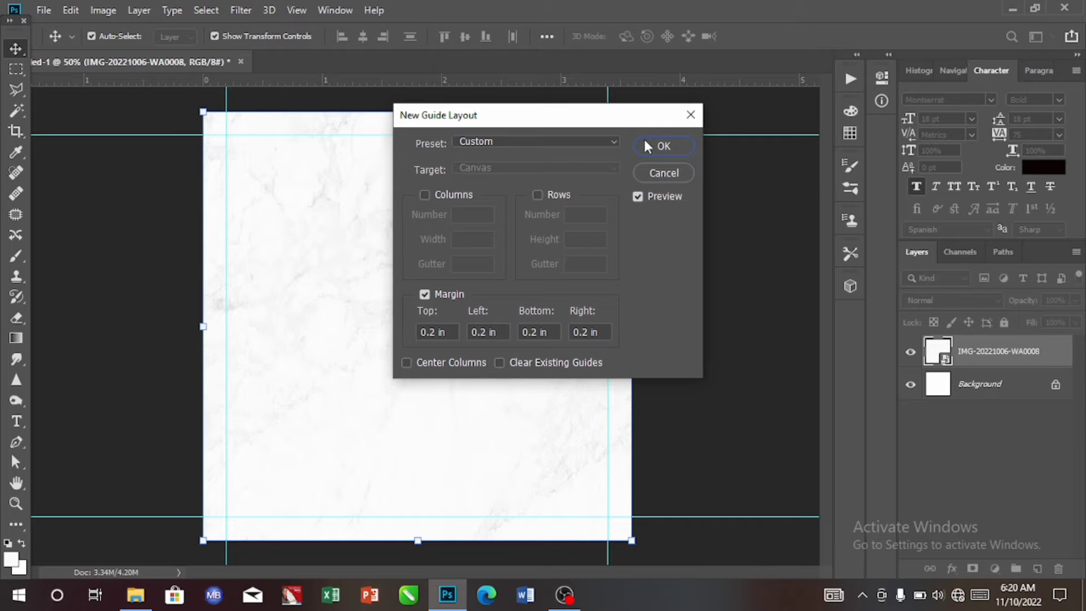
left_click(664, 146)
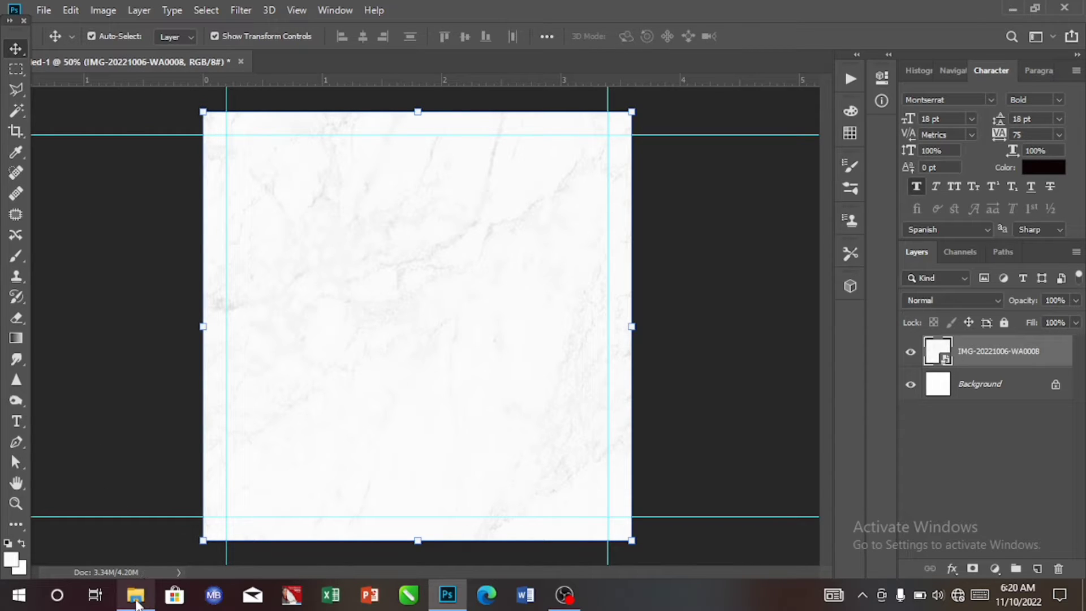
- Place the YouTube logo image IMG-20221106-WA0011 from the Documents folder and apply Select Subject to it
mouse_move(138, 604)
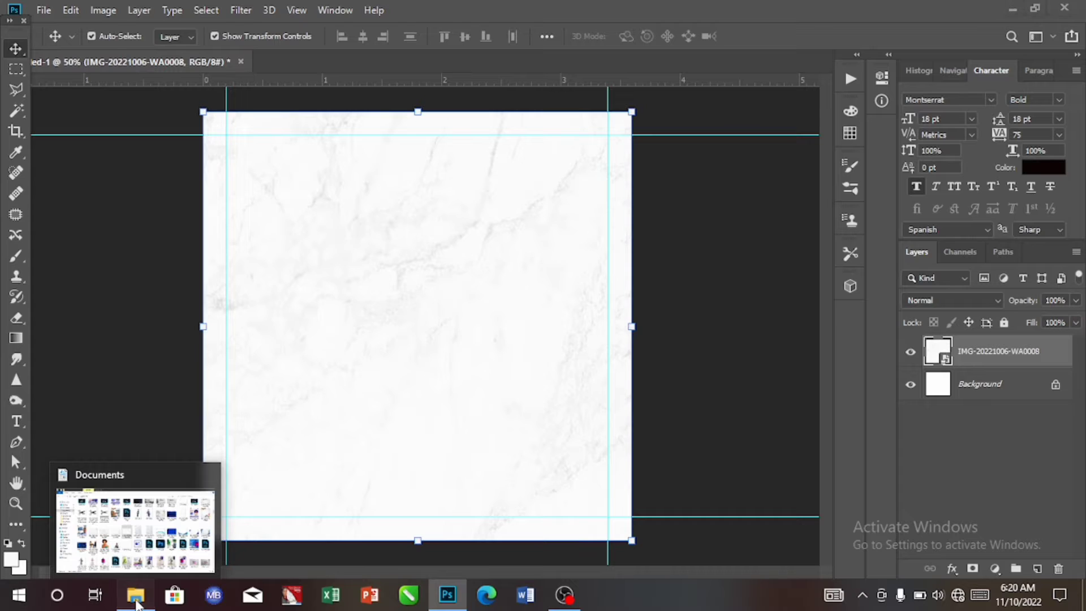
left_click(136, 601)
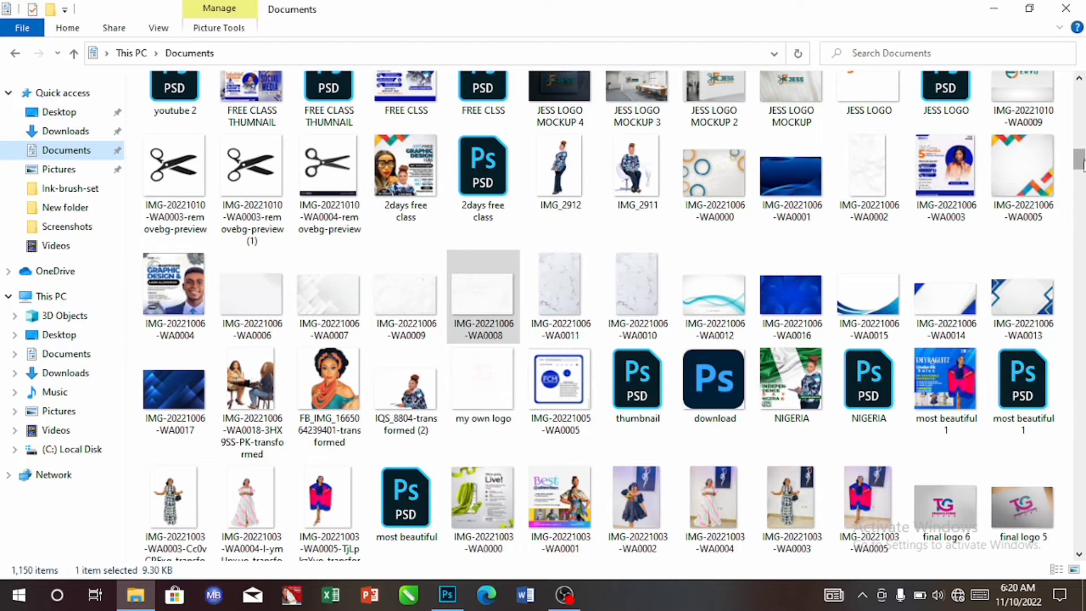
scroll(1018, 164, "up", 15)
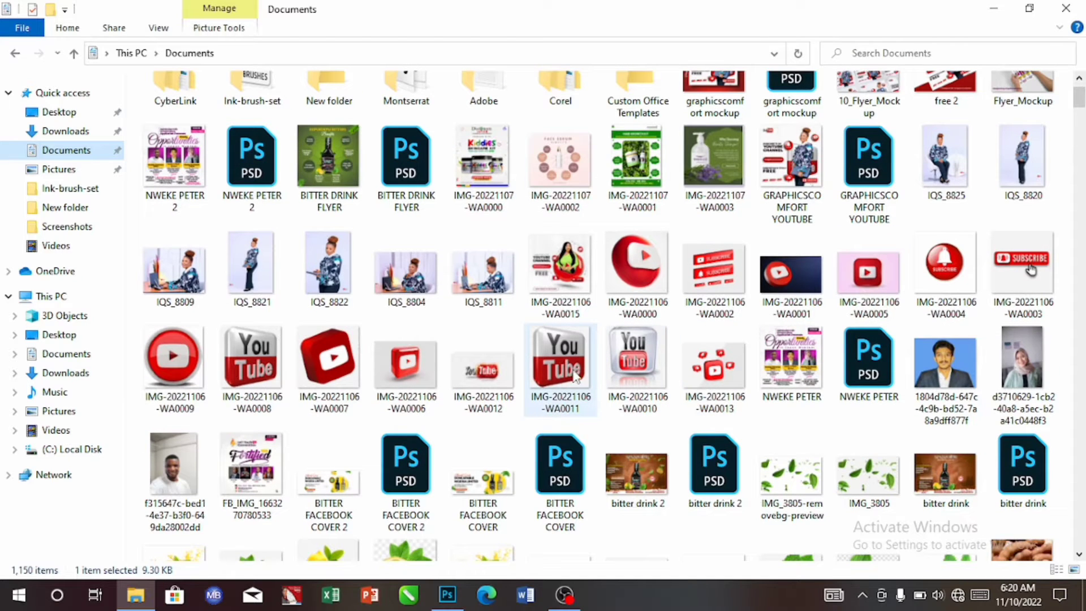
left_click_drag(577, 369, 472, 462)
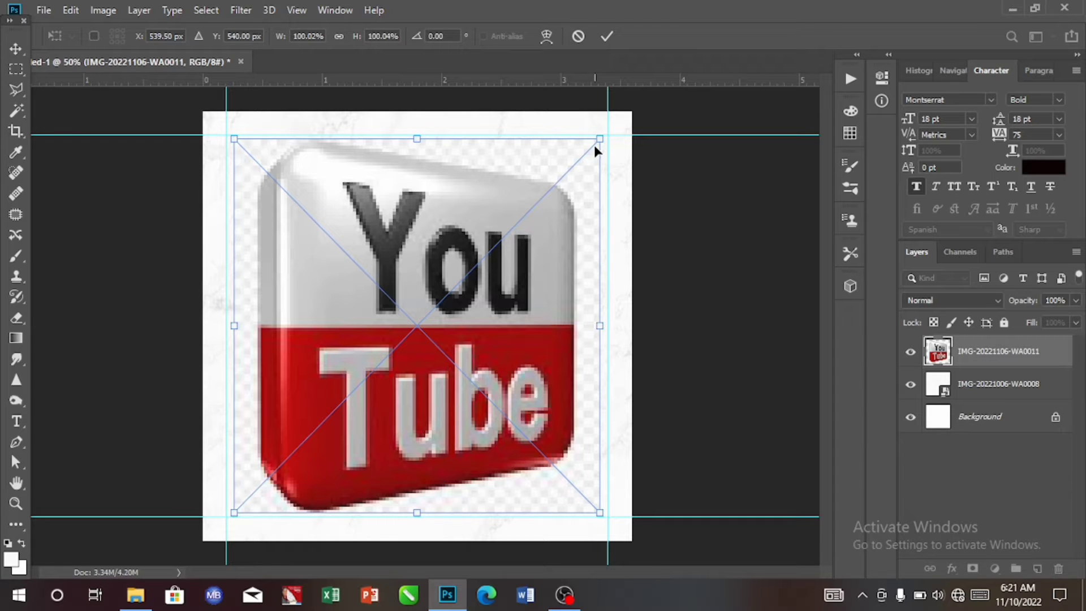
left_click(610, 34)
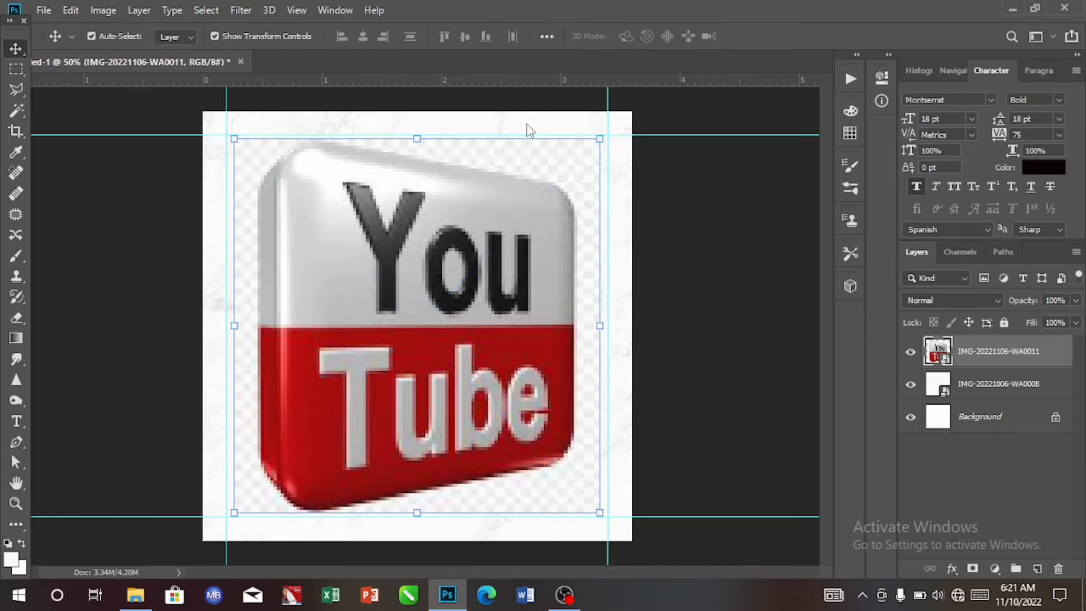
left_click(18, 110)
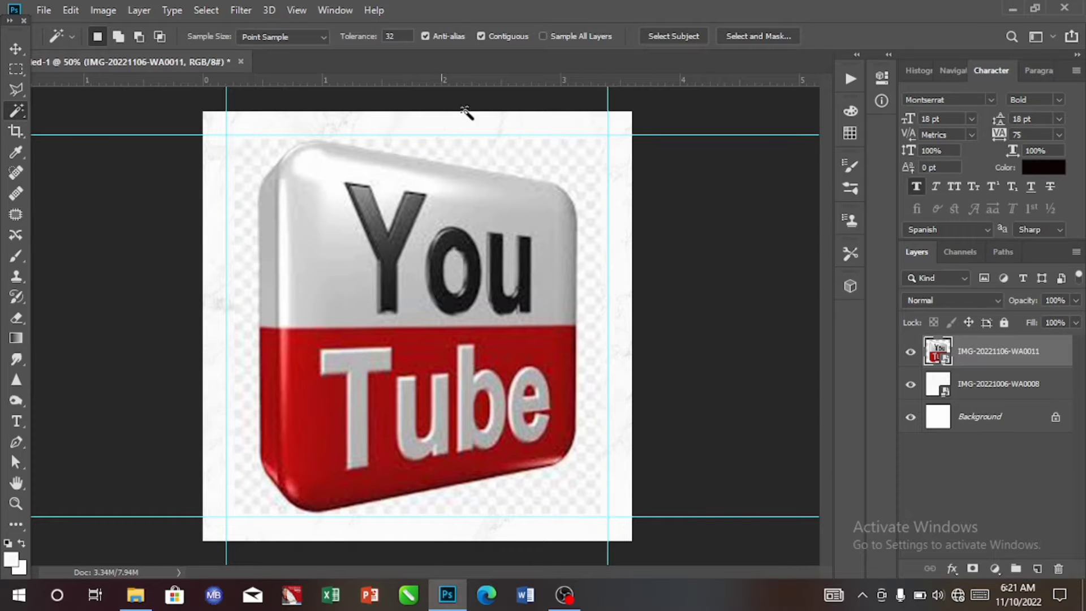
left_click(656, 36)
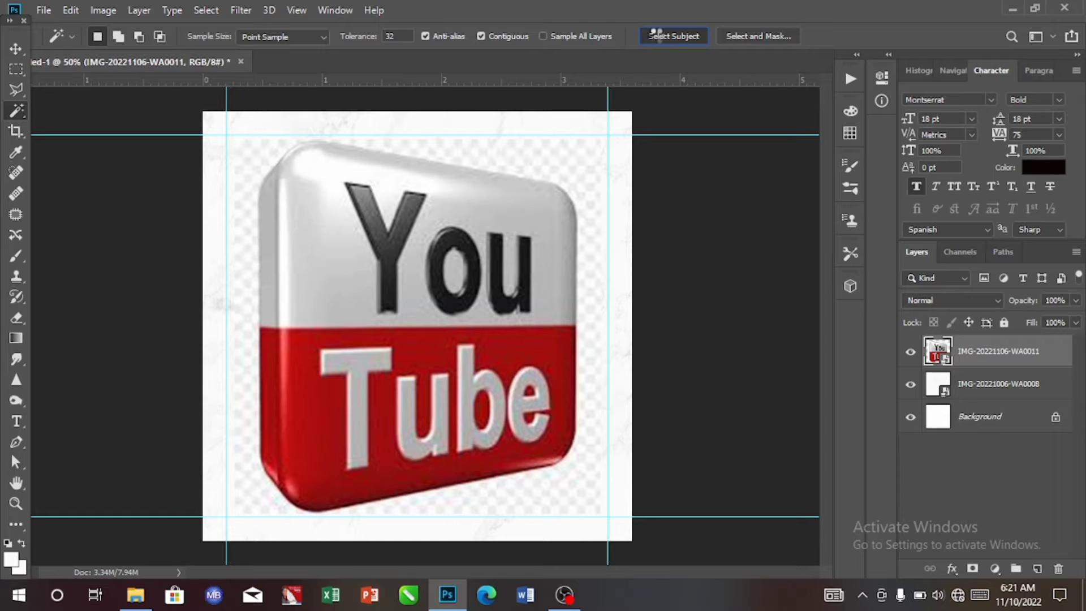
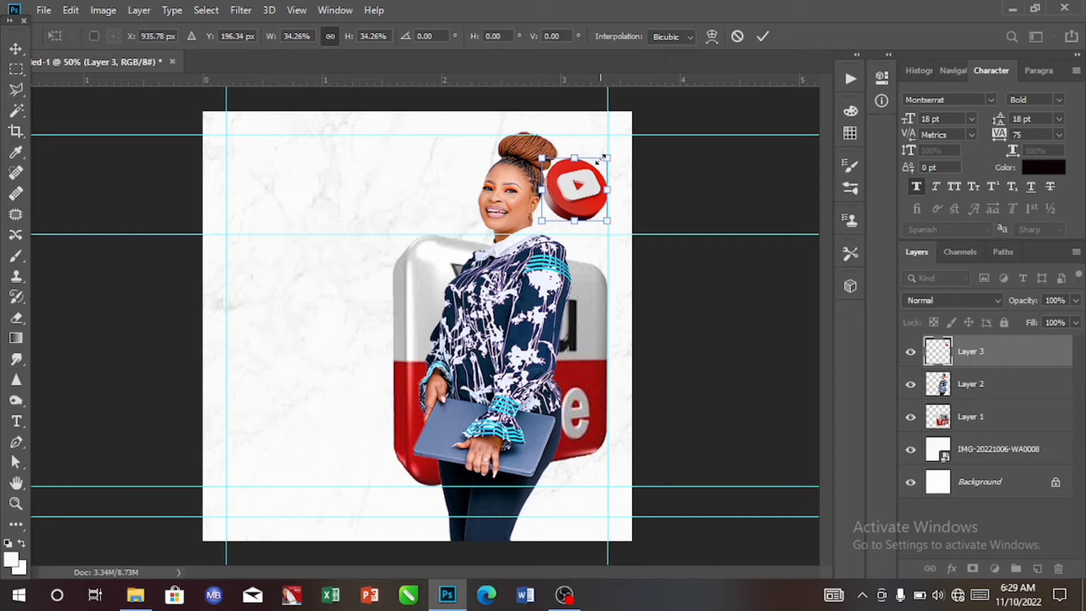
- Scale the round YouTube icon down to about 22.5% and place it beside the woman's head, against the right margin guide
left_click_drag(610, 158, 583, 195)
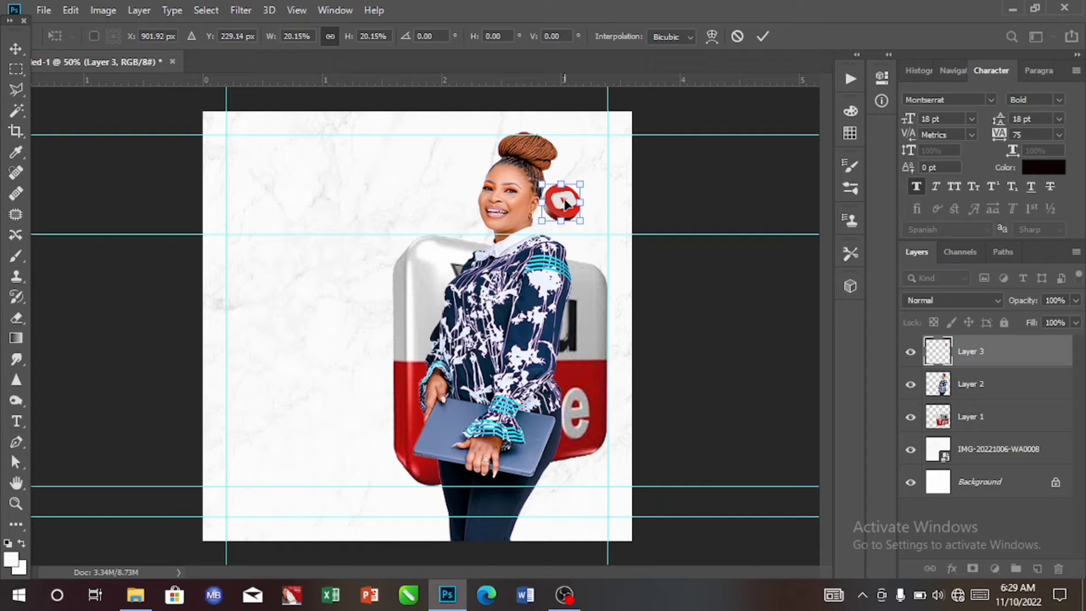
left_click_drag(566, 203, 587, 196)
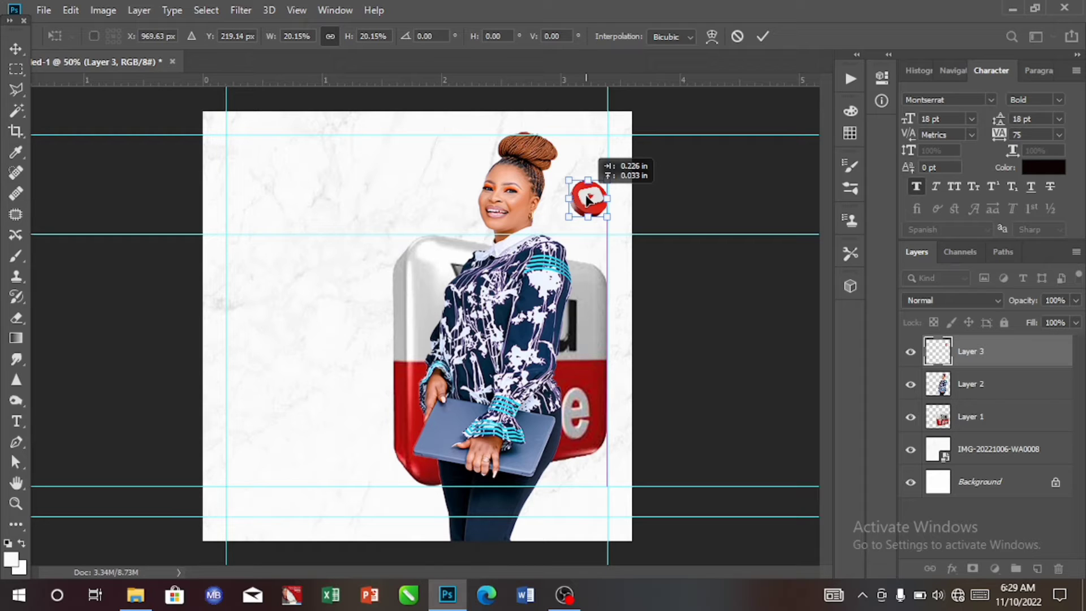
mouse_move(586, 196)
left_mouse_down()
mouse_move(612, 174)
mouse_move(594, 197)
left_mouse_up()
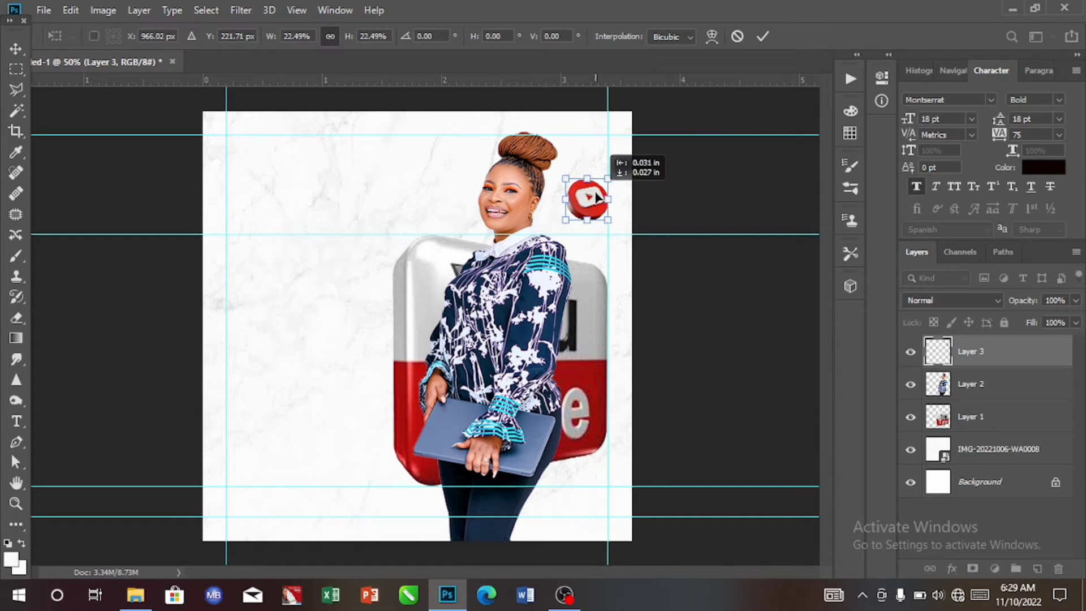
left_click_drag(595, 196, 595, 194)
left_click(763, 35)
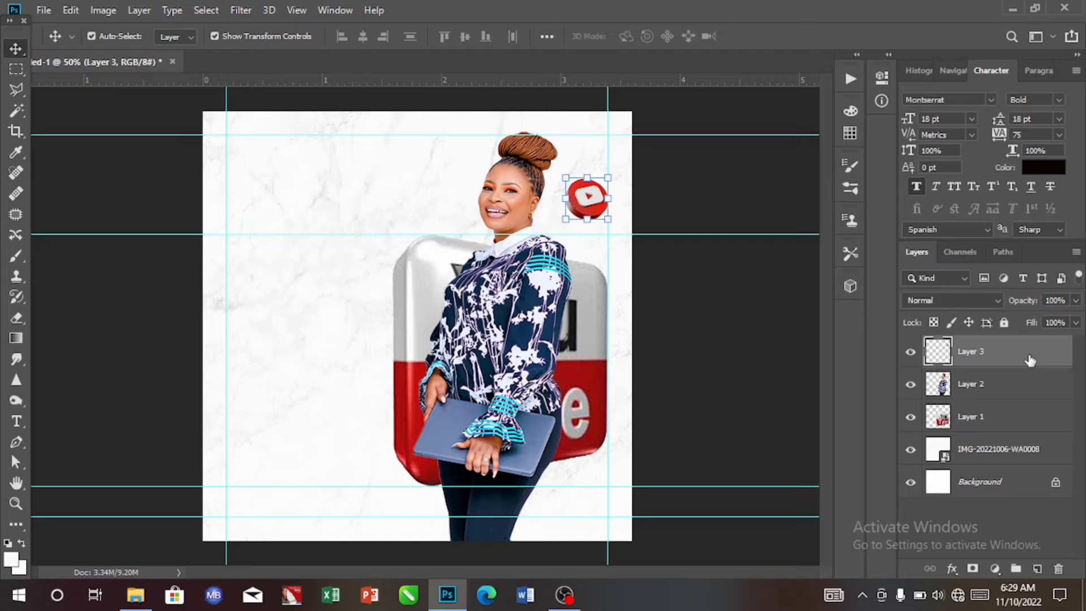
- Add a drop shadow to the round YouTube icon's layer and set the shadow colour to 030000
key("space")
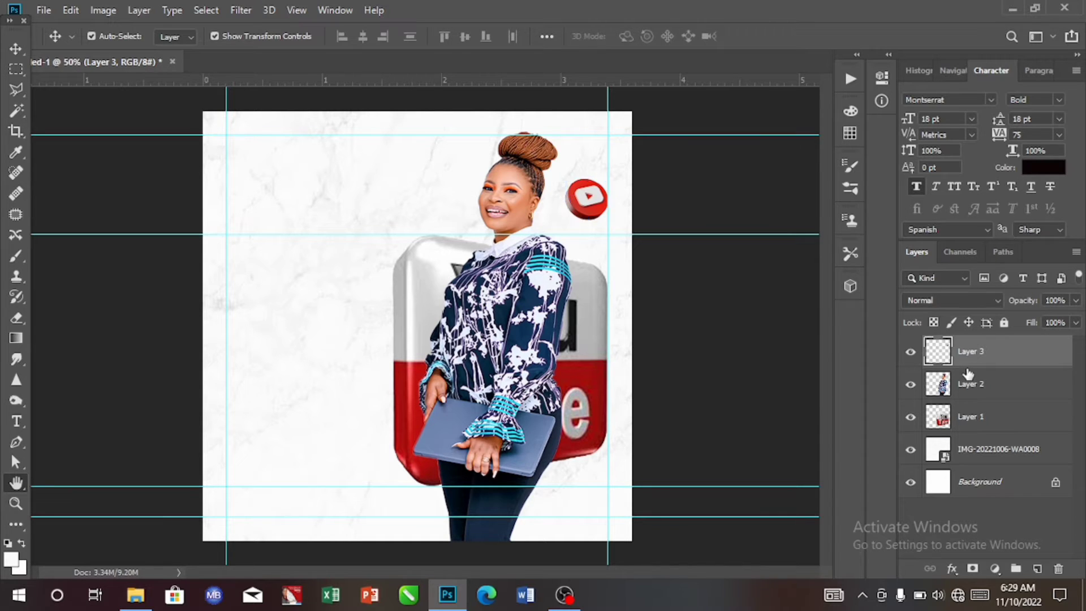
double_click(967, 370)
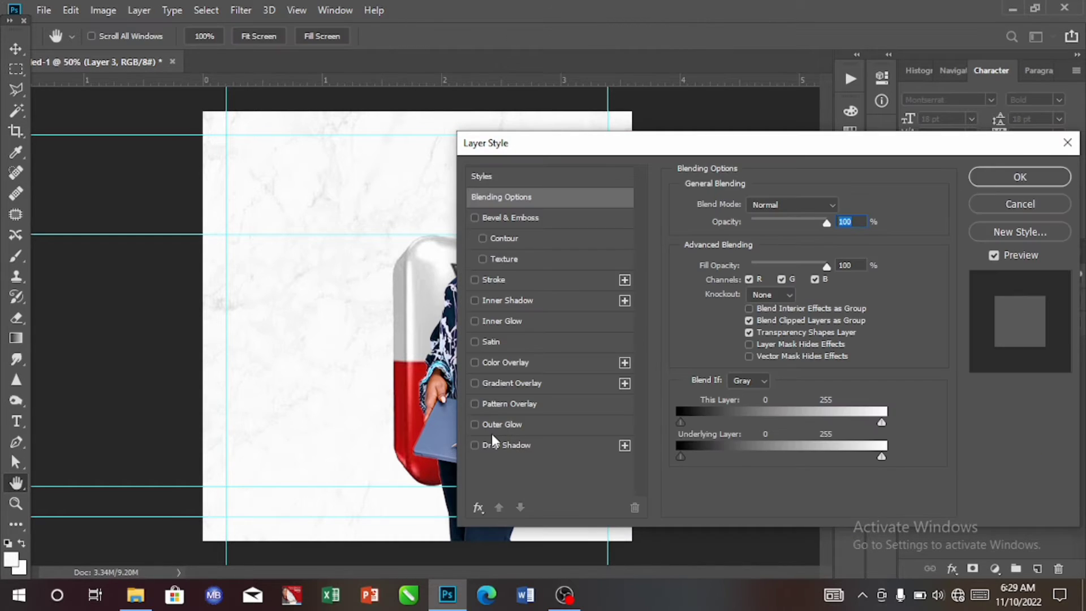
left_click(492, 447)
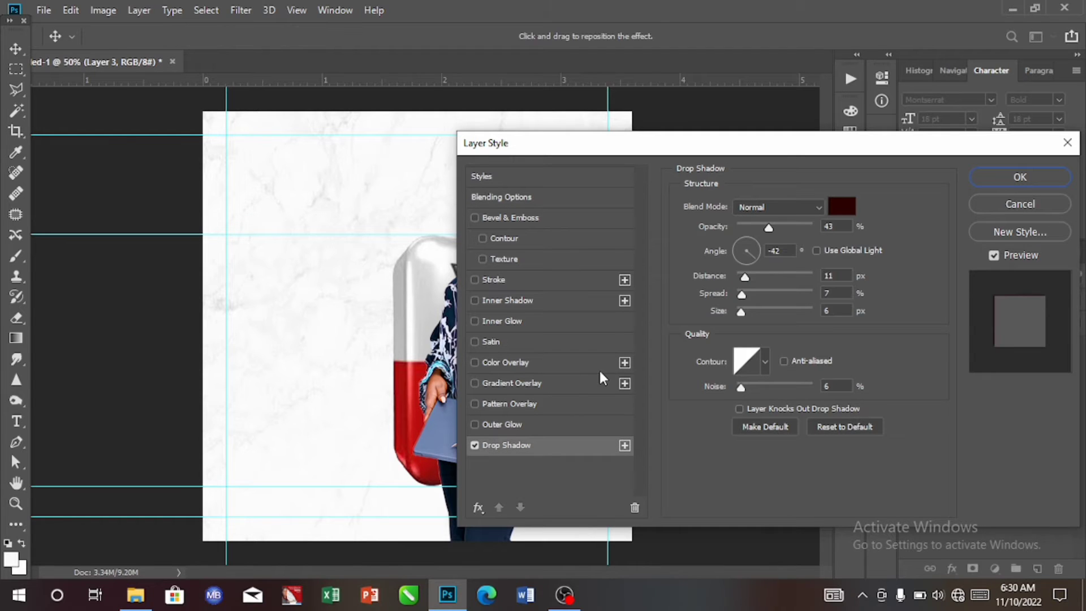
left_click(842, 208)
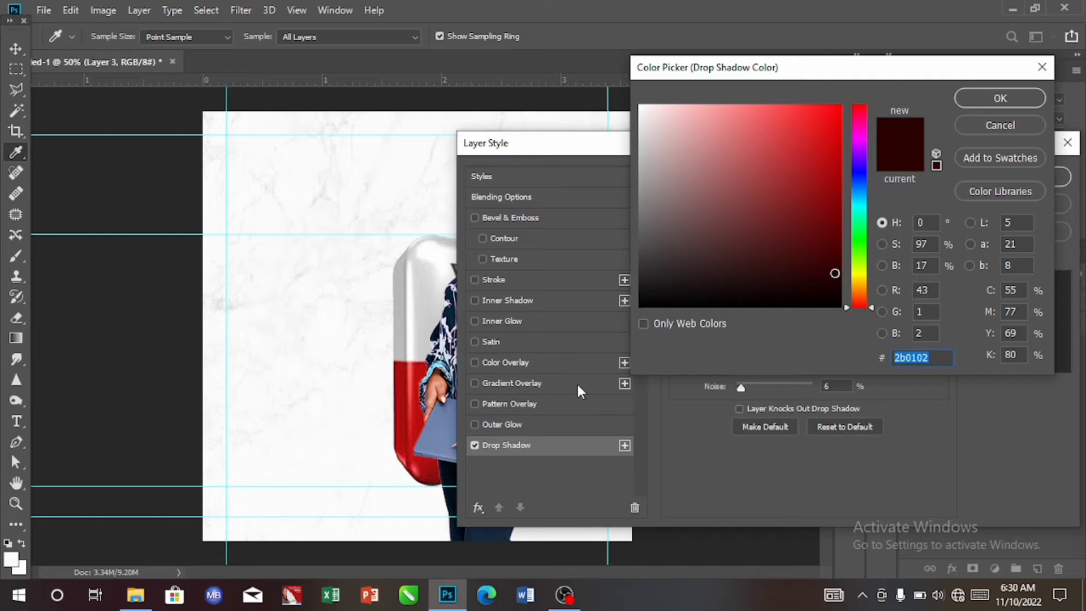
type("030000")
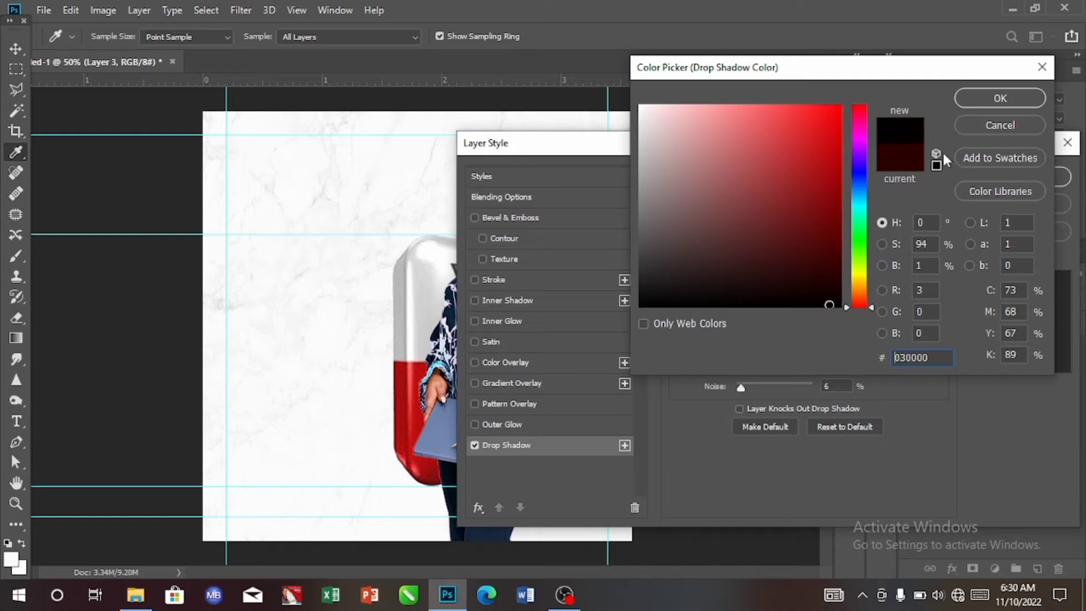
left_click(986, 91)
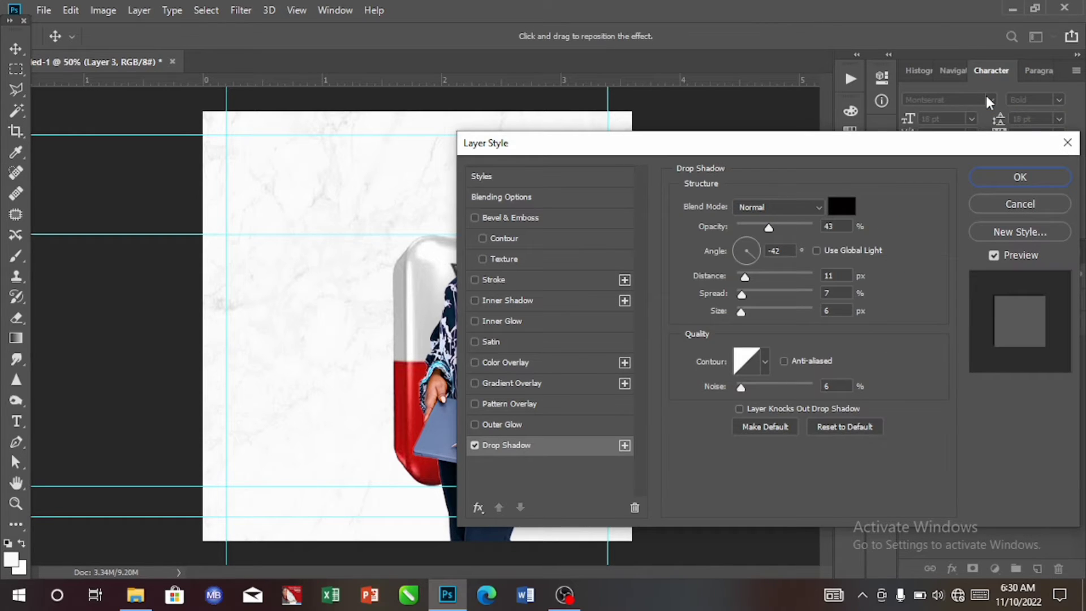
- Set the round icon's drop shadow to 52% opacity, 54° angle, 13 px distance and 9 px size, and apply it
left_click_drag(722, 145, 905, 112)
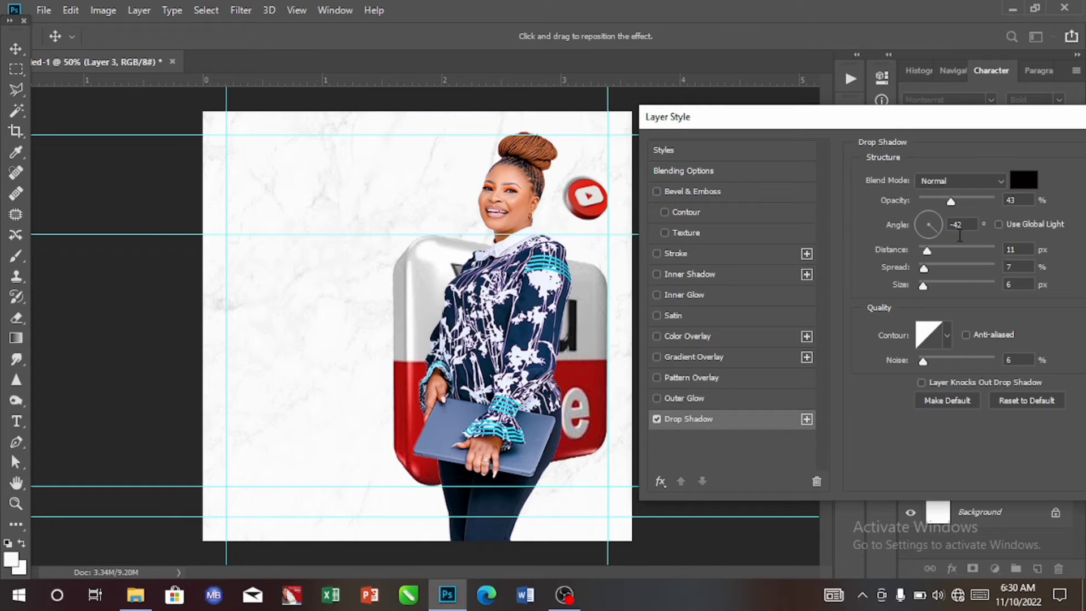
left_click(935, 219)
left_click_drag(924, 283, 927, 285)
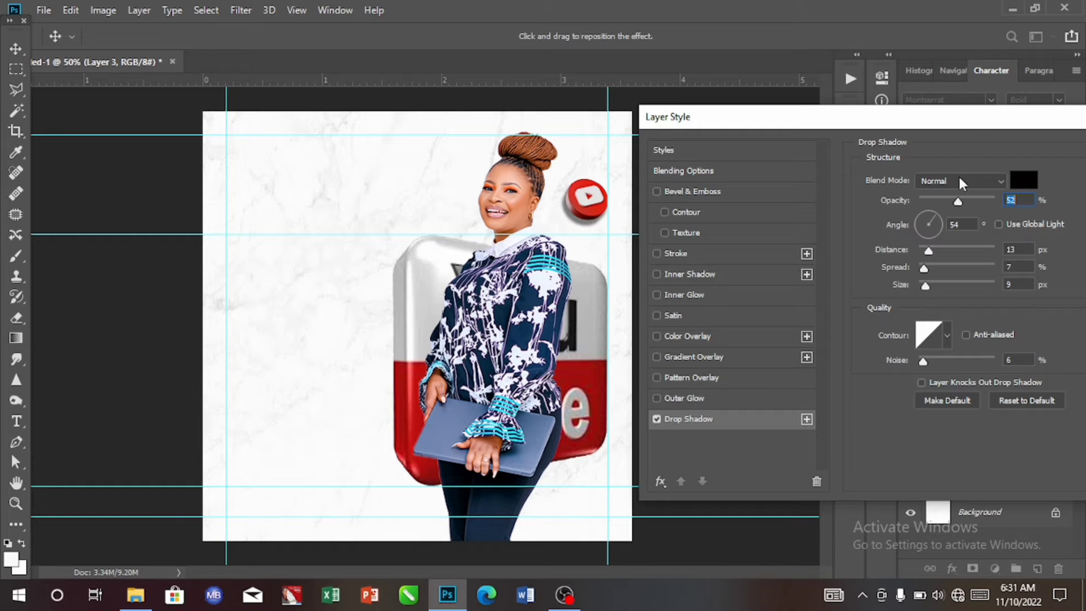
left_click_drag(971, 127, 799, 143)
left_click(1028, 167)
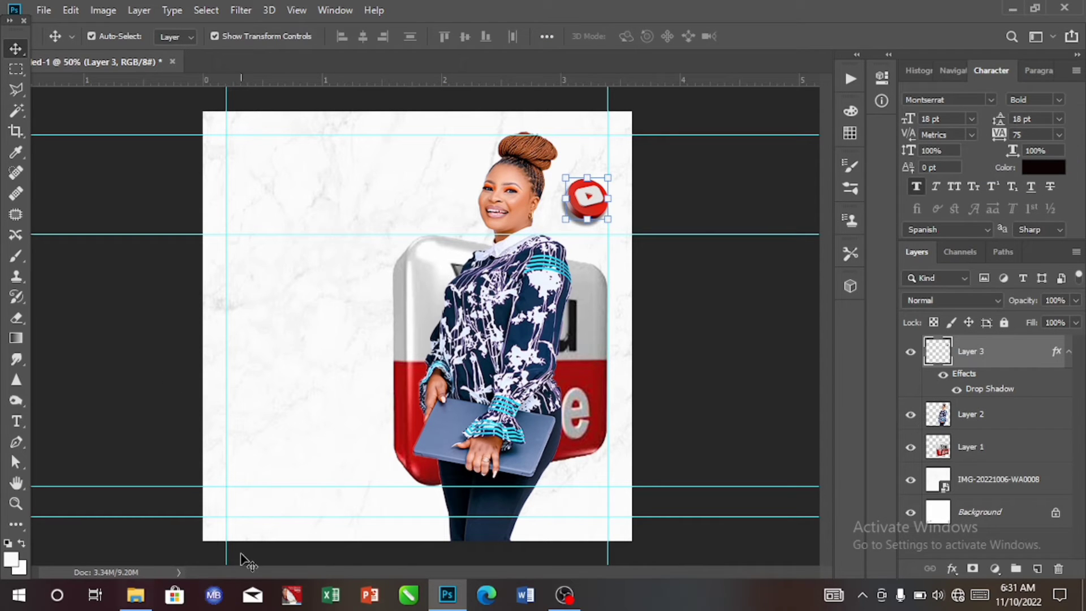
- Place the Subscribe bell image IMG-20221106-WA0004 from the Documents folder onto the flyer
left_click(149, 593)
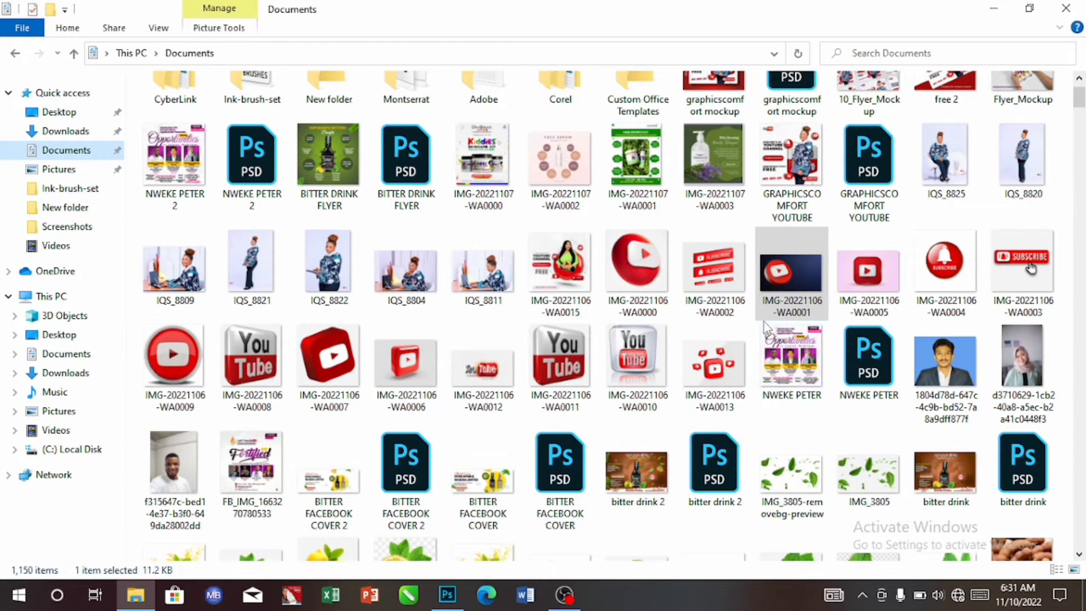
left_click(944, 259)
left_click_drag(945, 257, 411, 352)
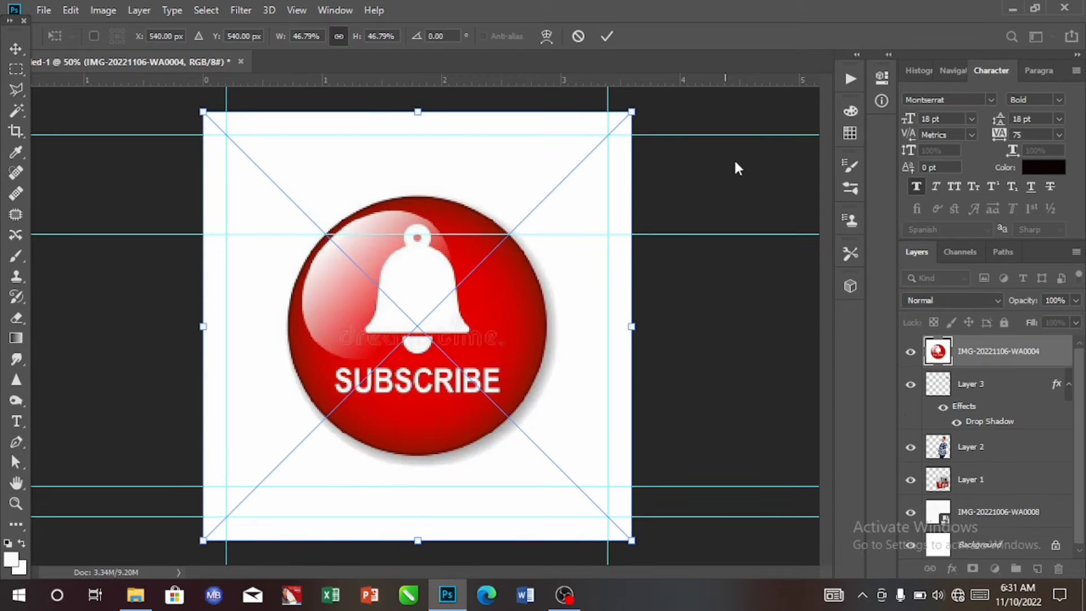
left_click(607, 37)
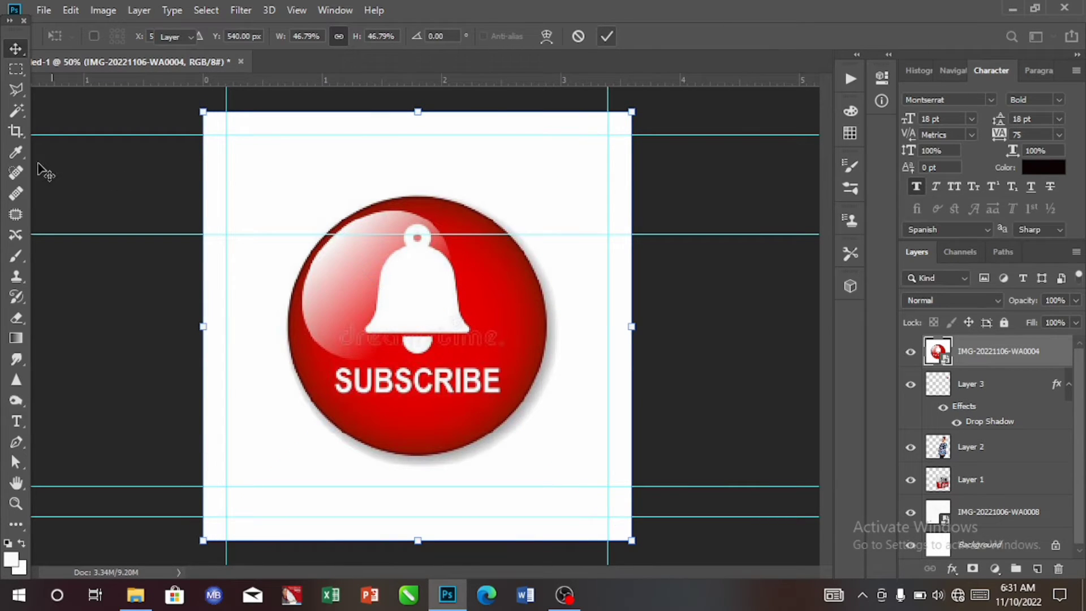
- Cut out the Subscribe bell with Select Subject onto its own layer and delete the original placed image layer
left_click(11, 113)
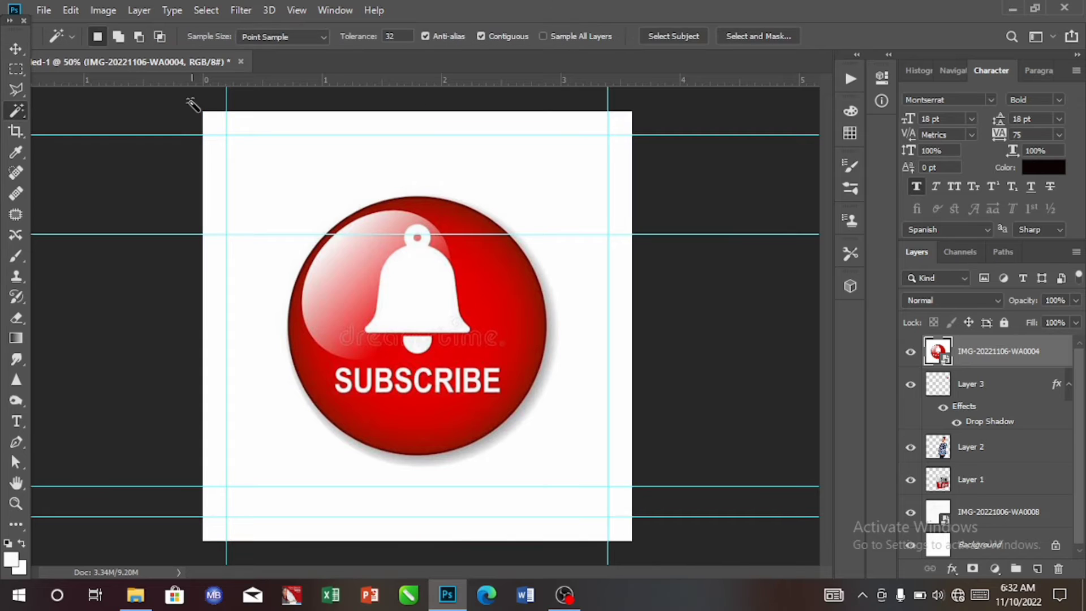
left_click(672, 38)
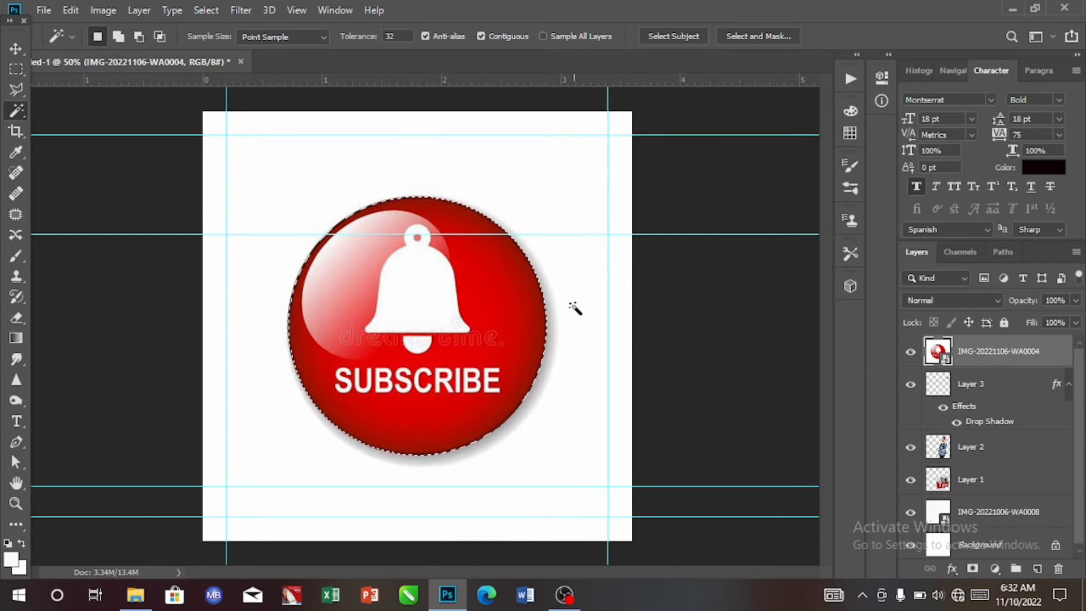
key("ctrl+j")
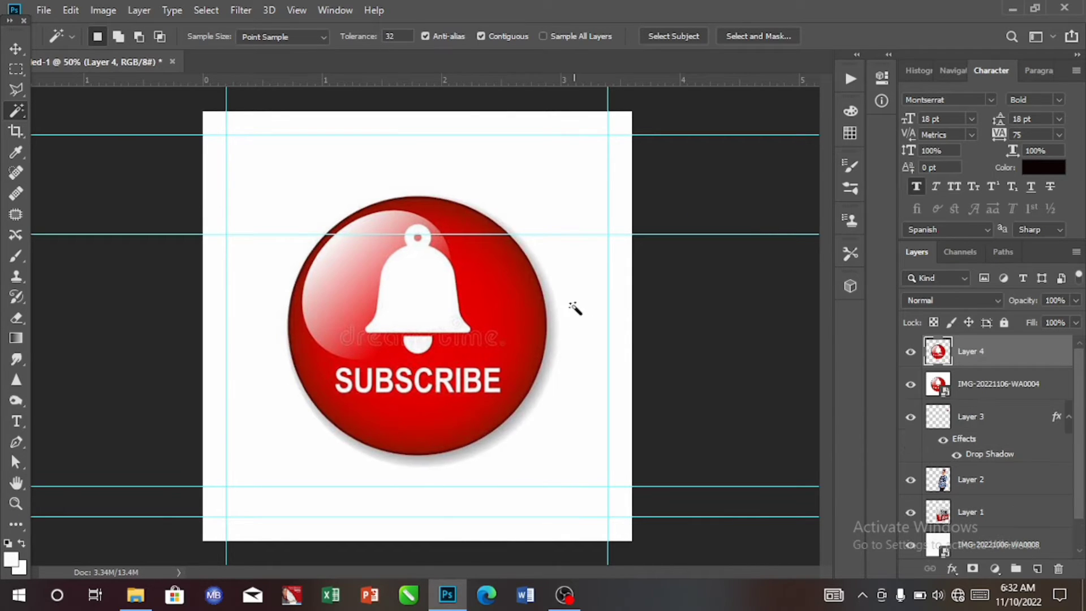
left_click(1026, 392)
key("Delete")
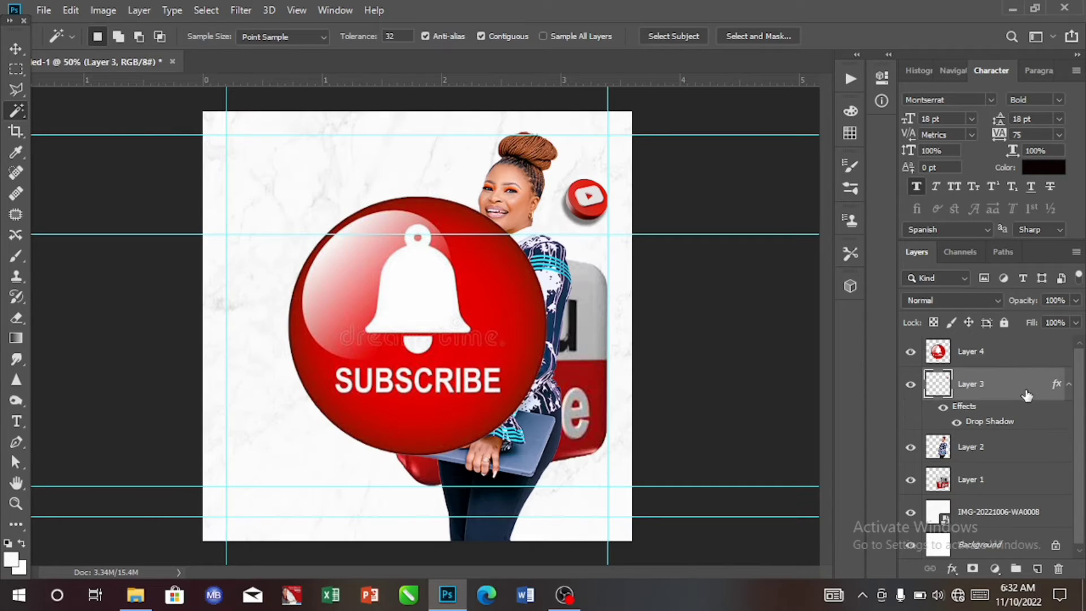
left_click(981, 356)
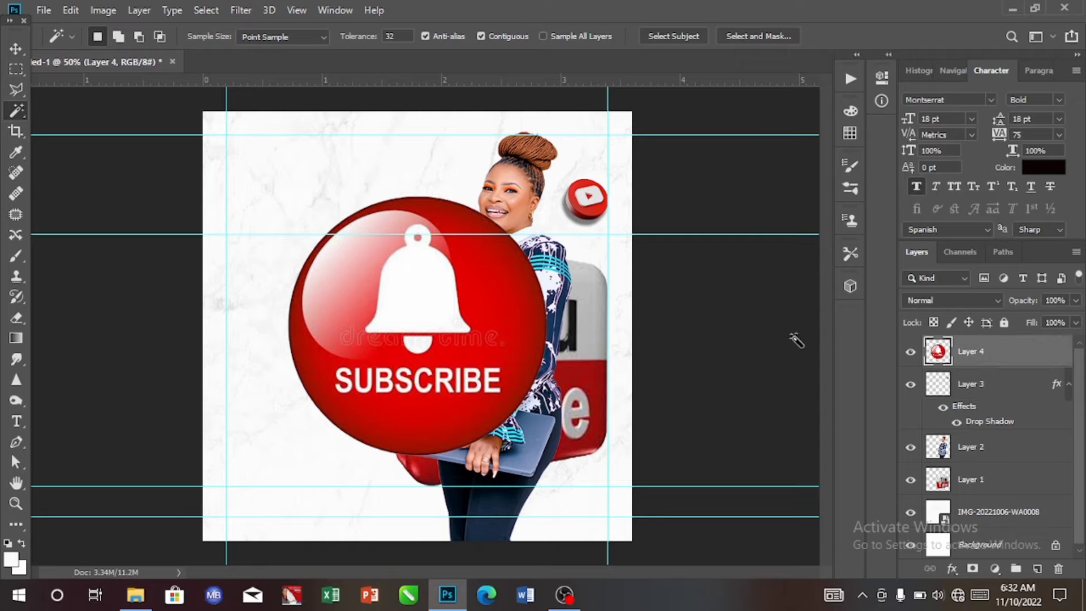
- Scale the Subscribe bell icon down to about 22.7% and move it onto the upper-left corner of the large YouTube logo
left_click(15, 48)
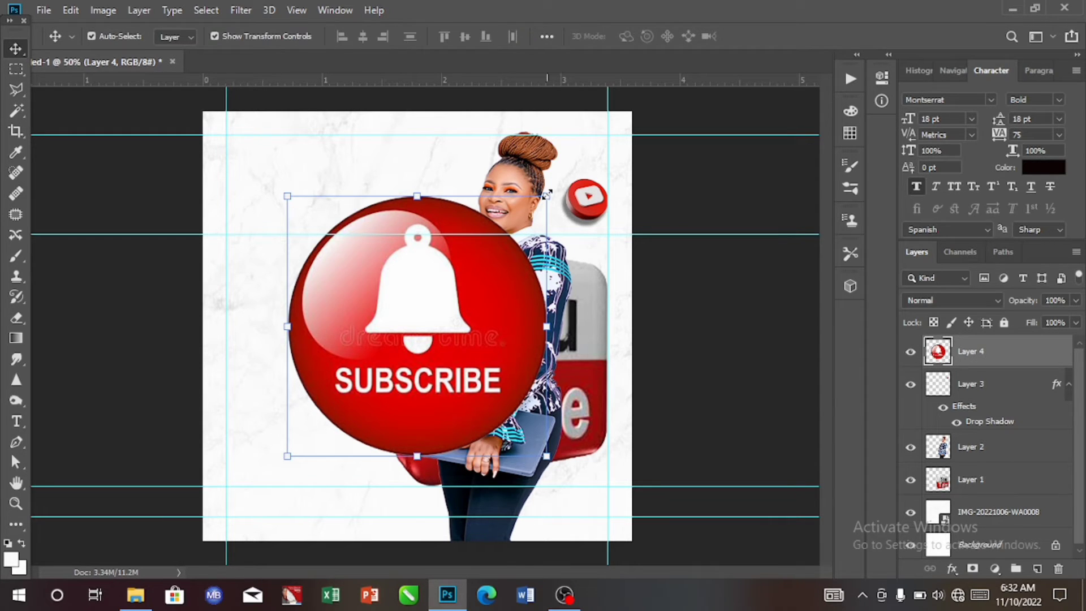
left_click_drag(546, 194, 366, 371)
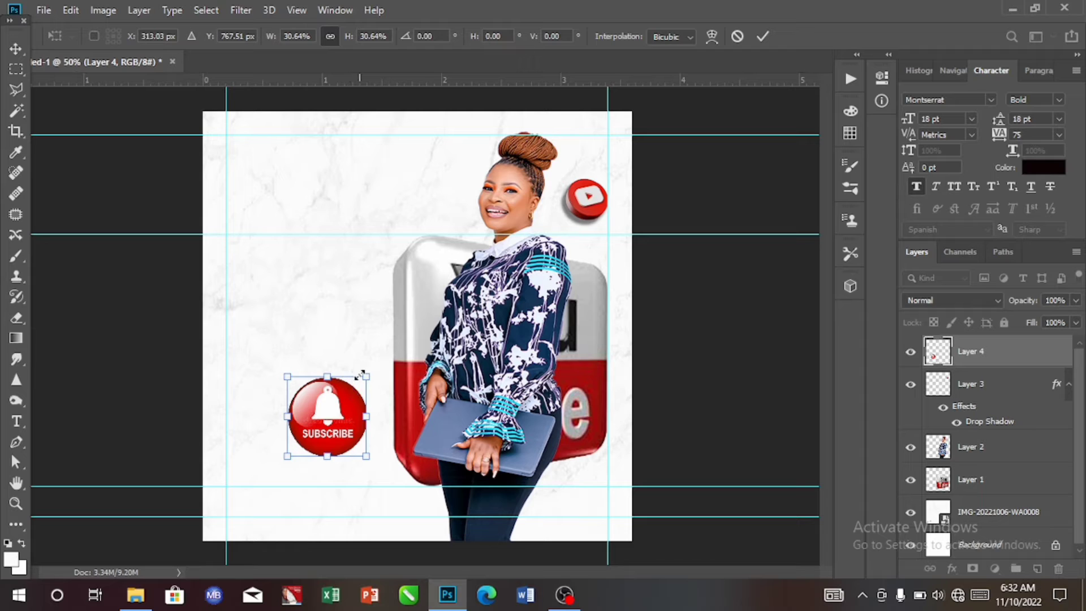
left_click_drag(363, 375, 416, 253)
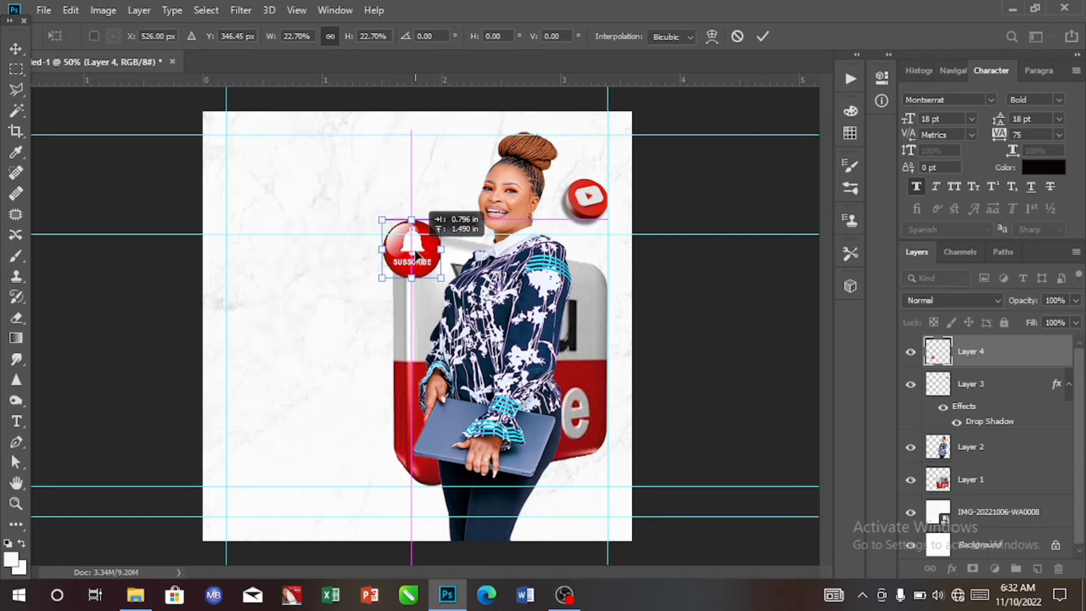
left_click_drag(415, 254, 416, 254)
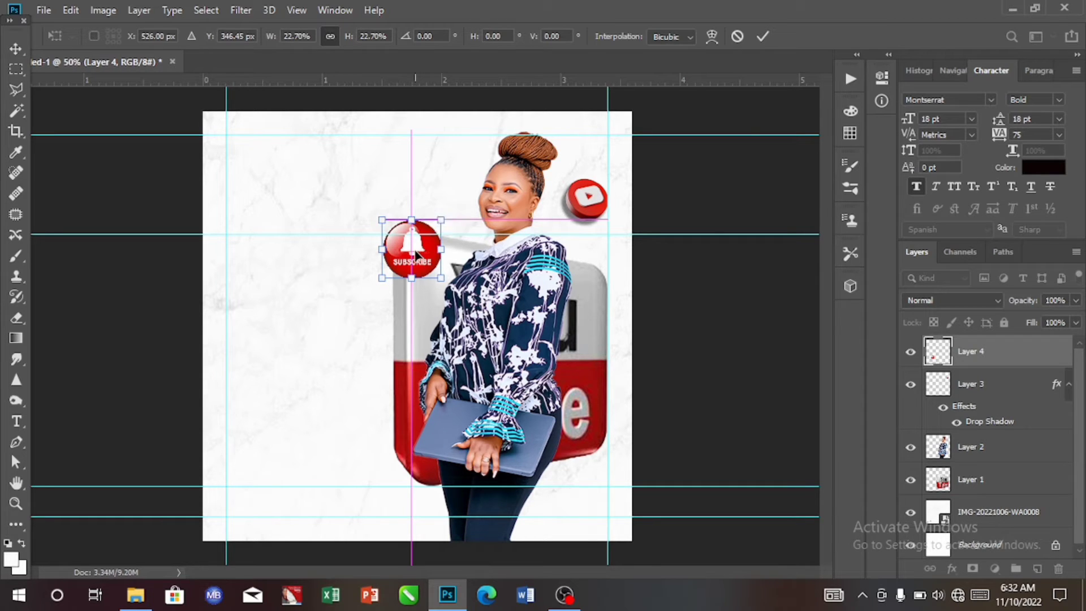
- Nudge the Subscribe bell icon left to X 496 px, away from the woman, and apply the transform
key("Left")
key("Left")
key("Left")
key("Left")
key("Left")
key("Left")
key("Left")
key("Left")
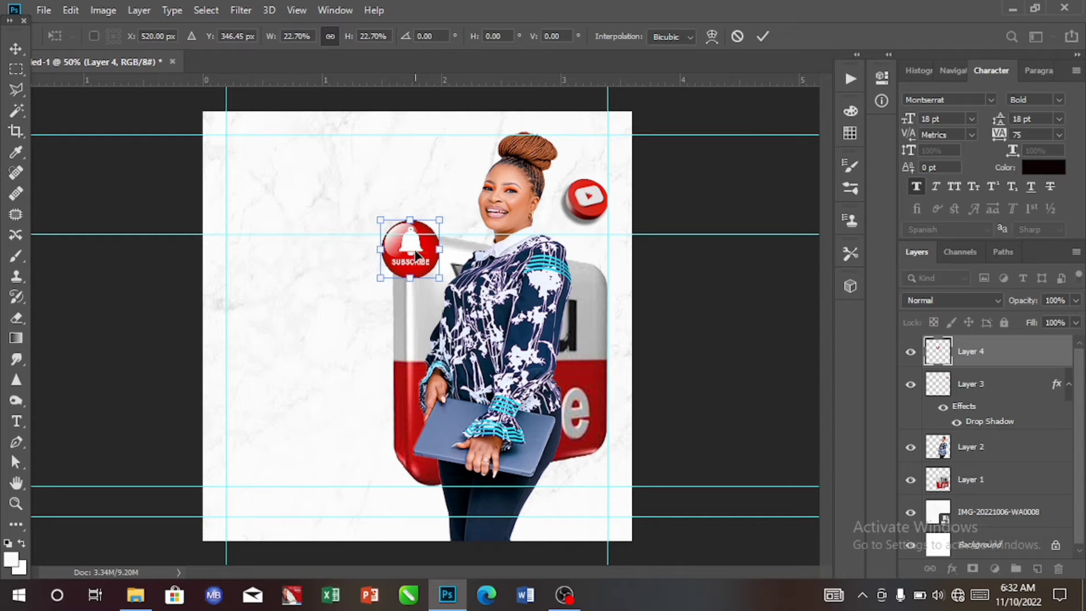
key("Left")
key("Left")
key("Left")
key("Left")
key("Left")
key("Left")
key("Left")
key("Left")
key("Left")
key("Left")
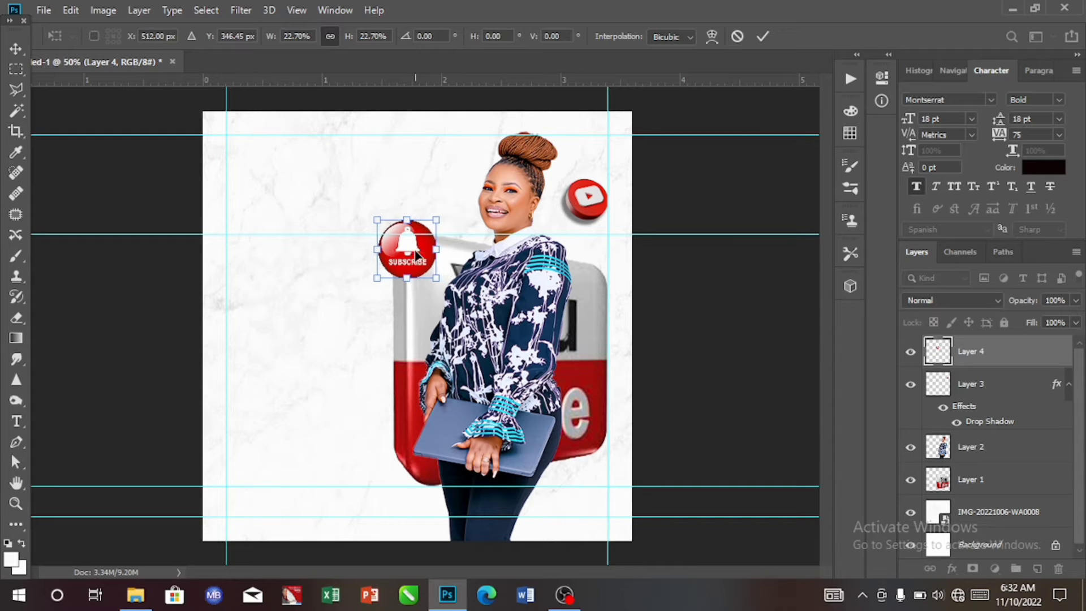
key("Left")
key("Left")
key("Left")
key("Left")
key("Left")
key("Left")
key("Left")
key("Left")
key("Left")
key("Left")
key("Left")
key("Left")
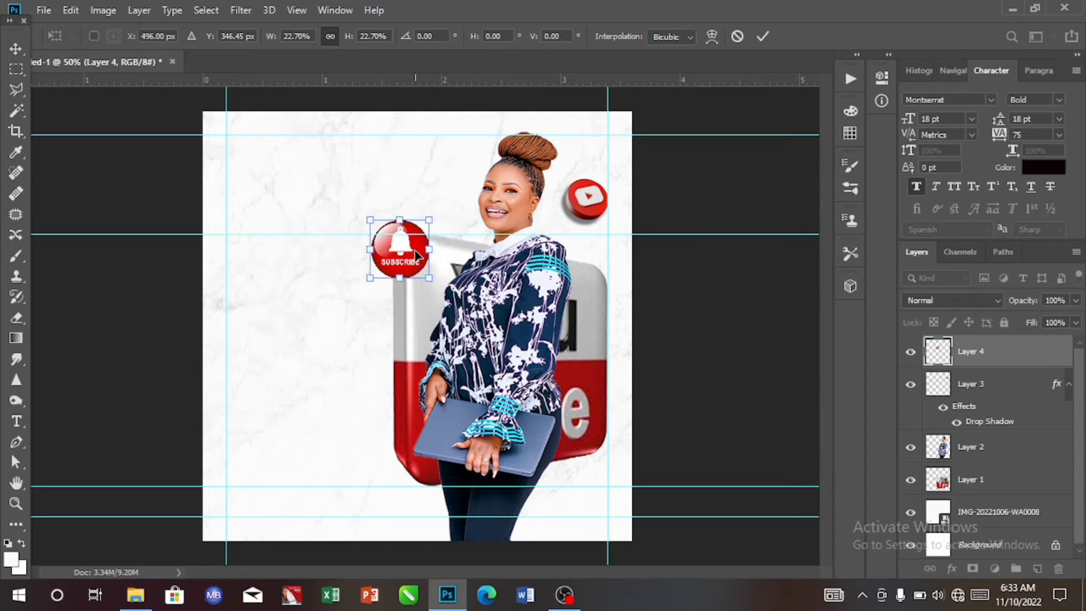
left_click(763, 37)
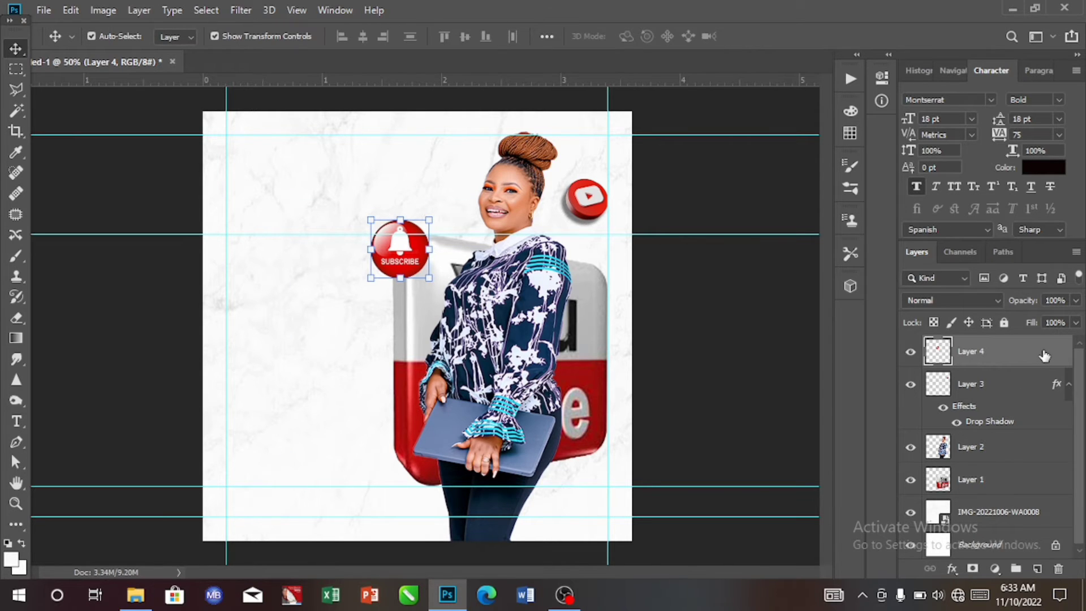
- Add a black drop shadow to the Subscribe bell icon with 52% opacity, 54° angle, 13 px distance and 9 px size
double_click(1044, 356)
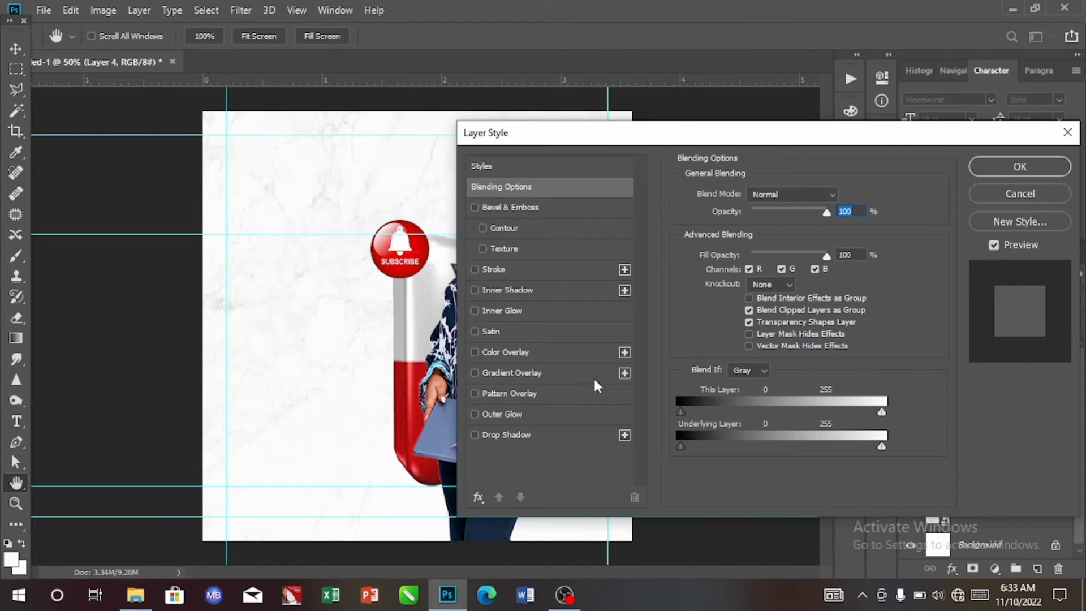
left_click(562, 435)
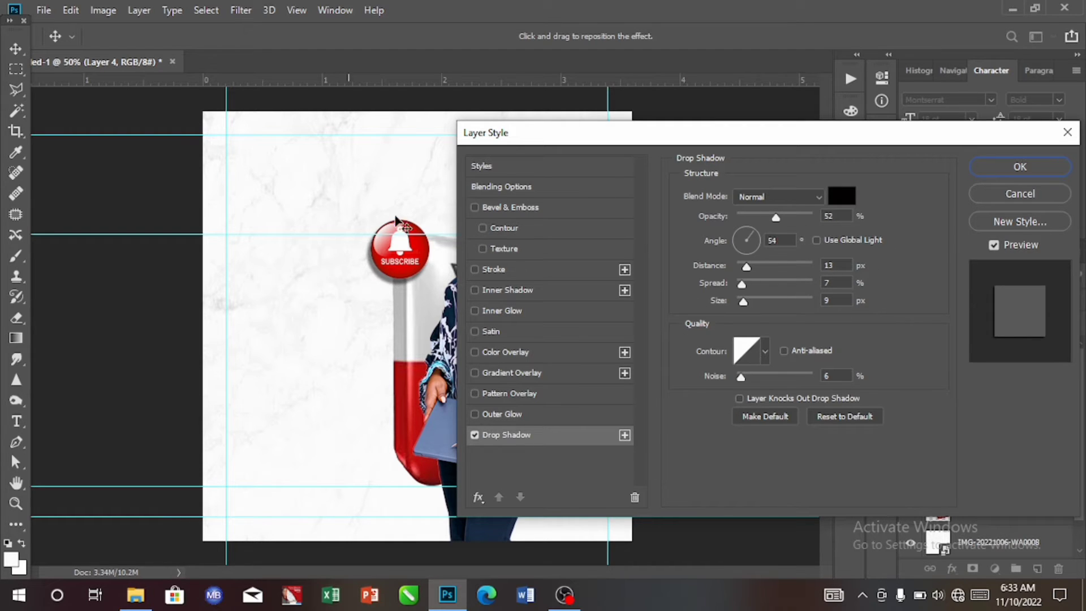
left_click(1002, 167)
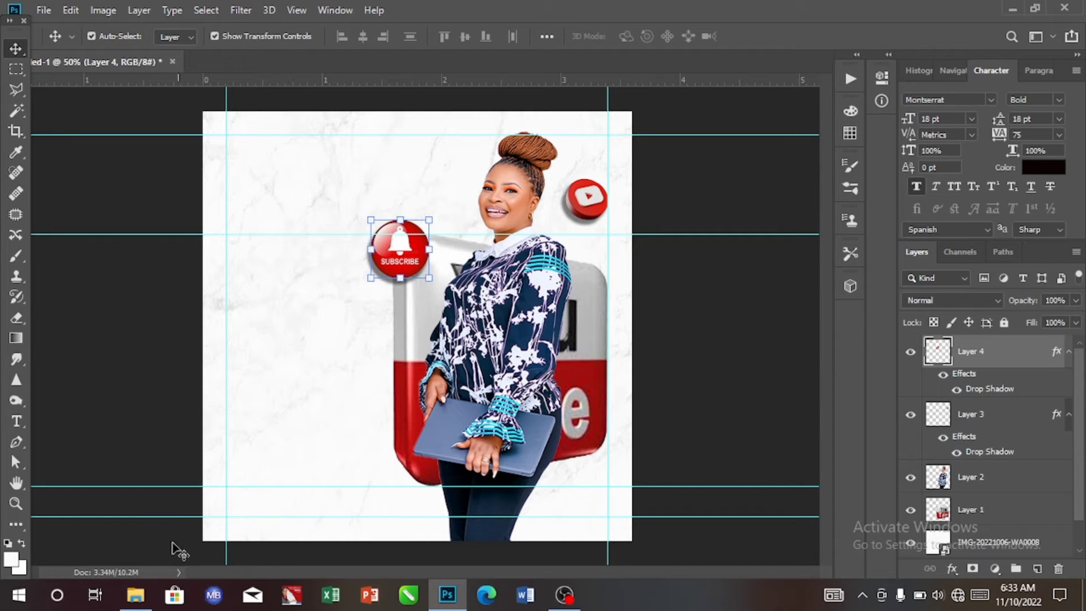
- Place the YouTube wordmark image IMG-20221106-WA0012 from the Documents folder and cut it out onto its own layer with Select Subject
left_click(137, 601)
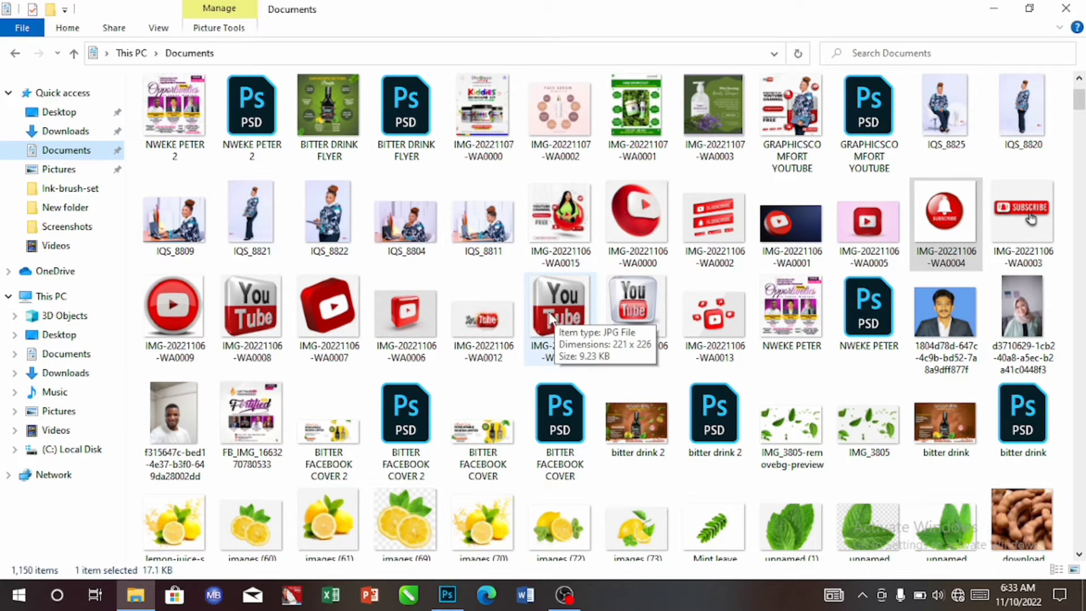
left_click_drag(495, 323, 453, 554)
left_click_drag(456, 592, 380, 370)
left_click(607, 35)
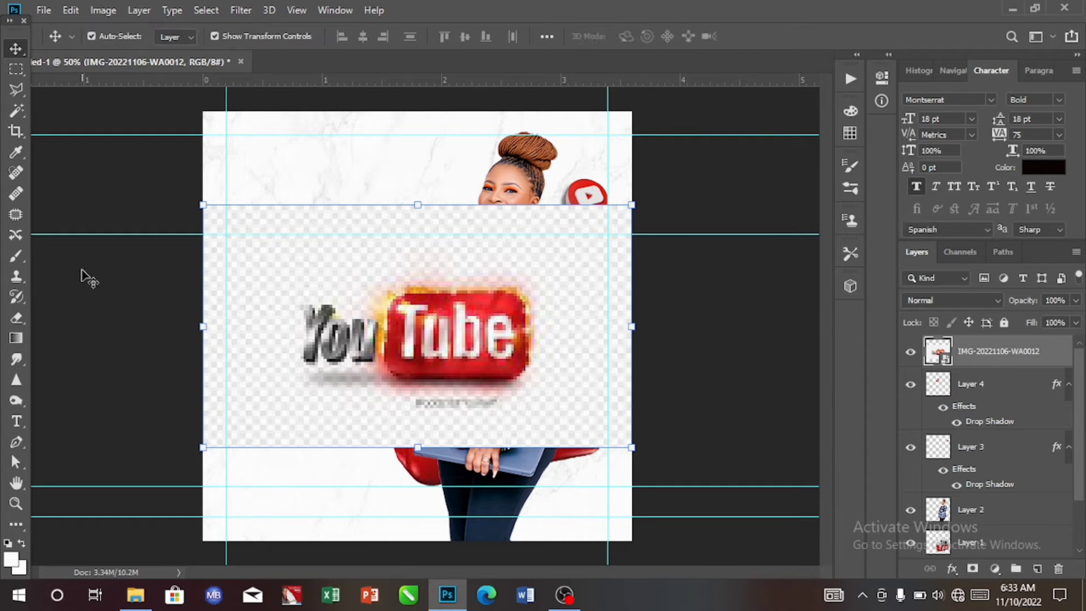
left_click(17, 112)
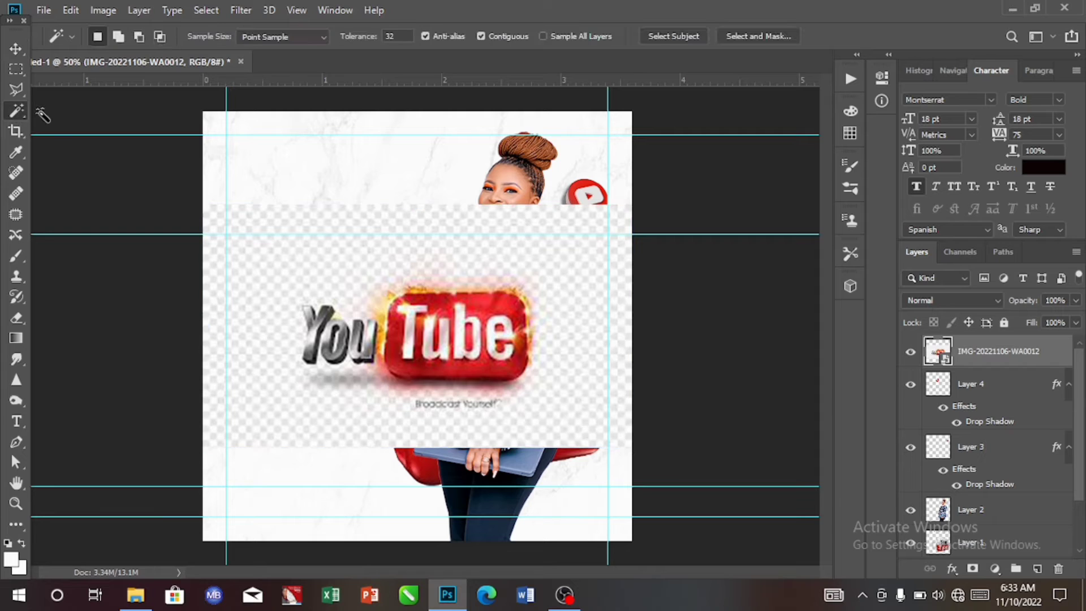
left_click(654, 38)
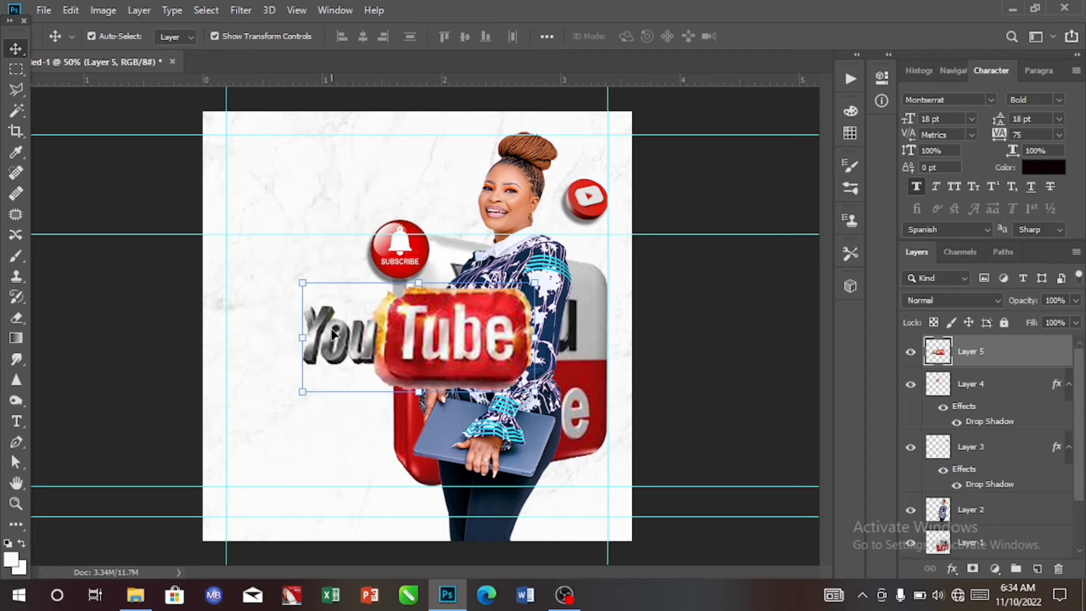
- Scale the YouTube wordmark down to about 25% and place it in the canvas's upper-left corner against the margin guides
left_click_drag(535, 282, 306, 165)
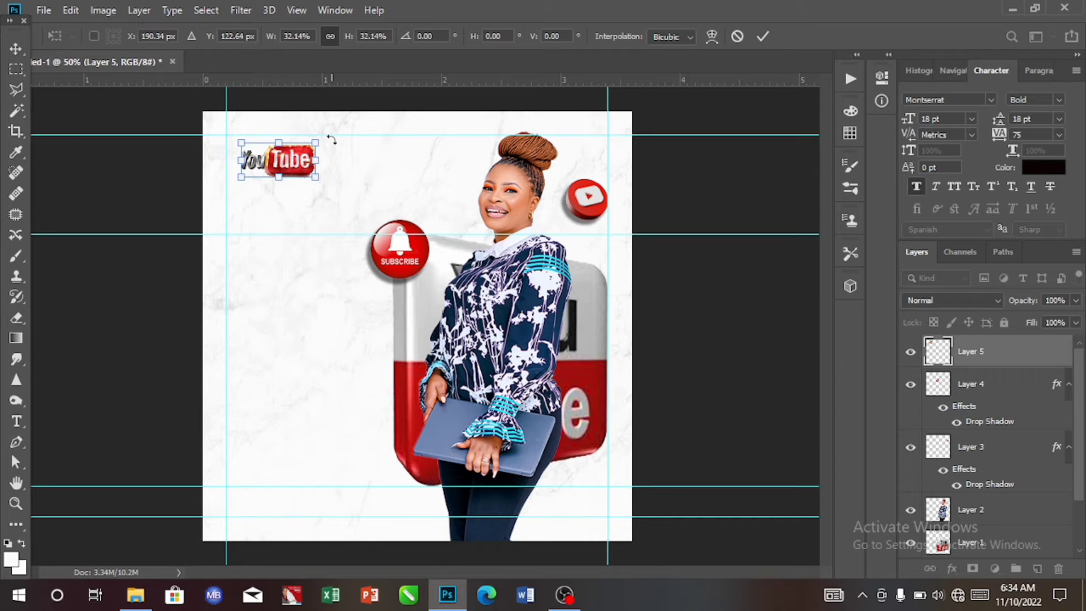
left_click_drag(315, 143, 300, 150)
left_click_drag(286, 169, 272, 155)
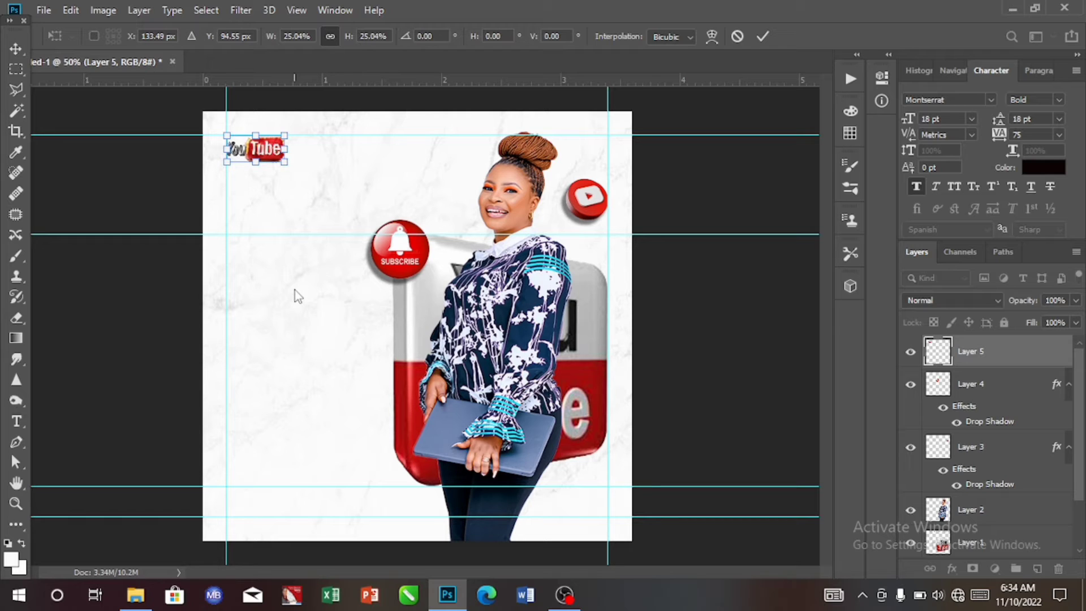
key("Return")
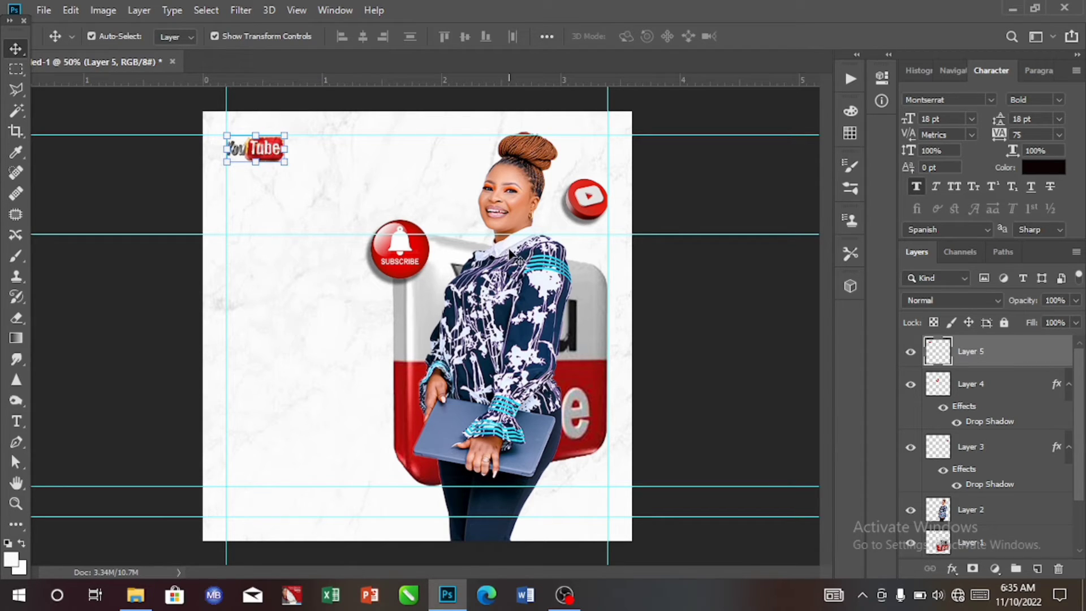
- Paint soft white with a 369 px brush over the middle of the marble on a new layer directly above the background image
left_click(355, 346)
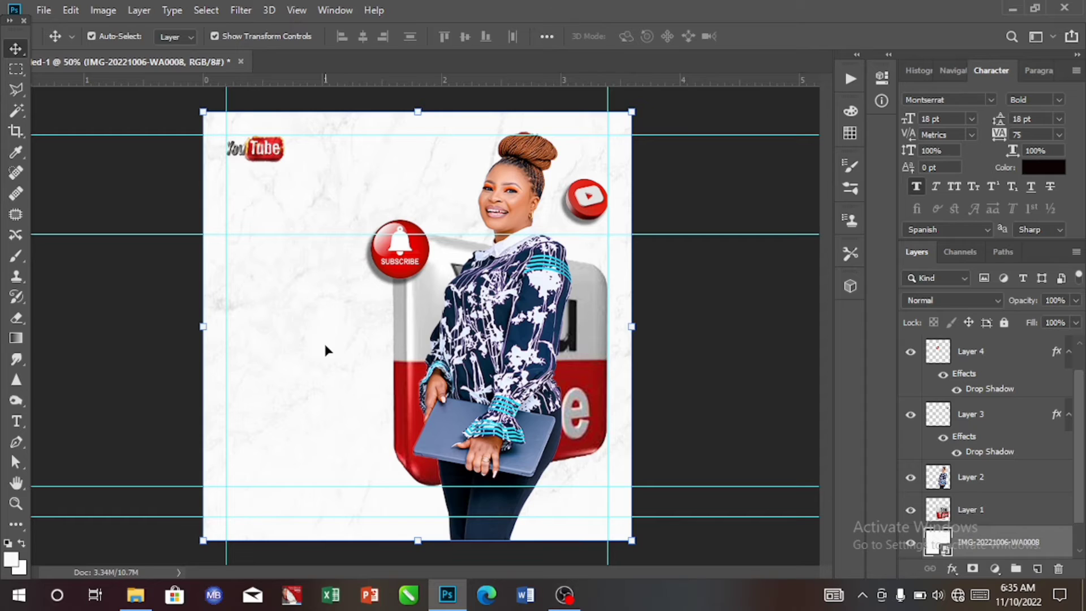
left_click(1038, 570)
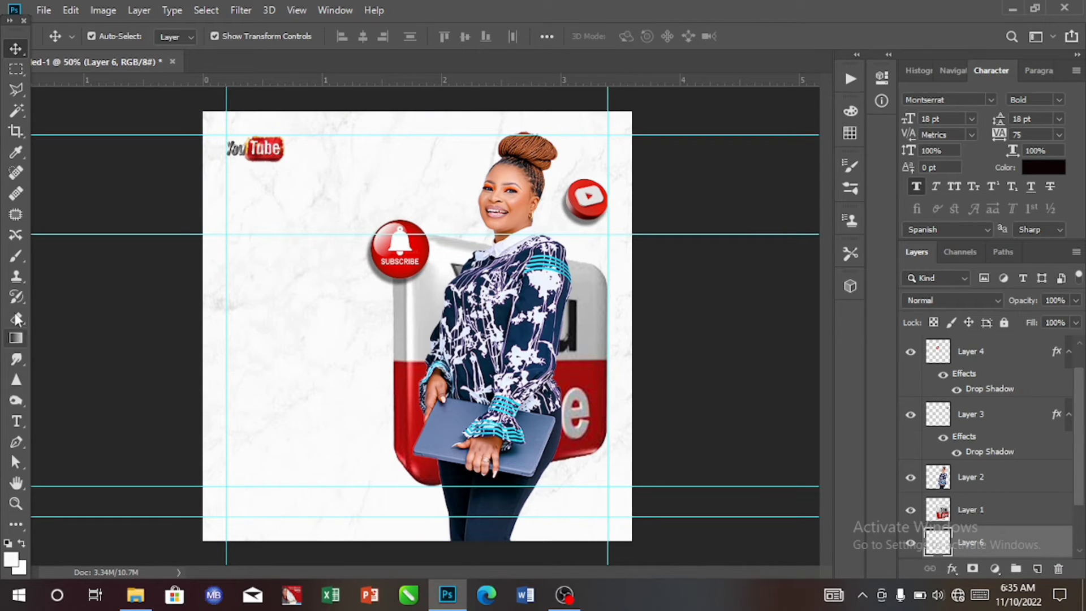
left_click(19, 256)
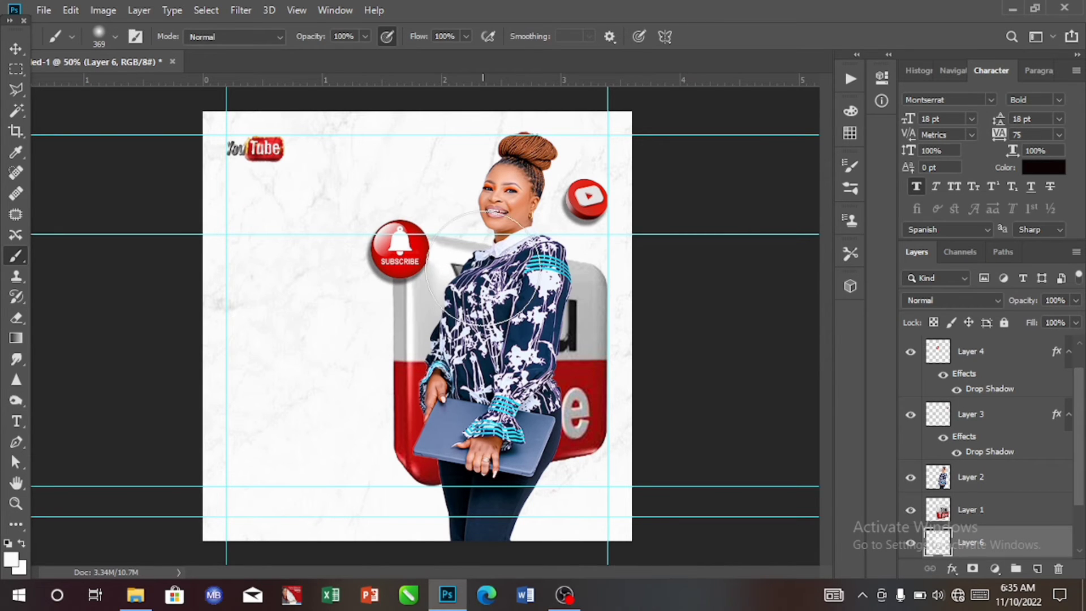
mouse_move(457, 282)
left_mouse_down()
mouse_move(399, 282)
mouse_move(333, 304)
mouse_move(428, 337)
mouse_move(364, 381)
mouse_move(383, 417)
mouse_move(429, 453)
mouse_move(444, 432)
mouse_move(517, 411)
mouse_move(560, 410)
mouse_move(578, 424)
mouse_move(563, 424)
mouse_move(585, 276)
mouse_move(360, 265)
mouse_move(288, 280)
mouse_move(280, 310)
left_mouse_up()
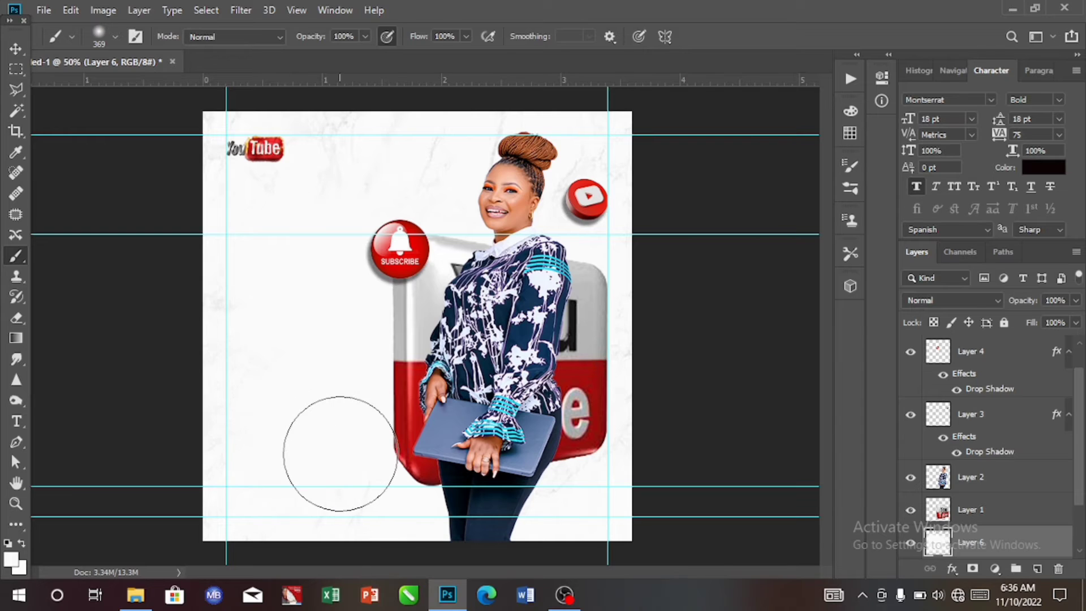
mouse_move(418, 444)
left_mouse_down()
mouse_move(527, 443)
mouse_move(571, 413)
mouse_move(563, 298)
left_mouse_up()
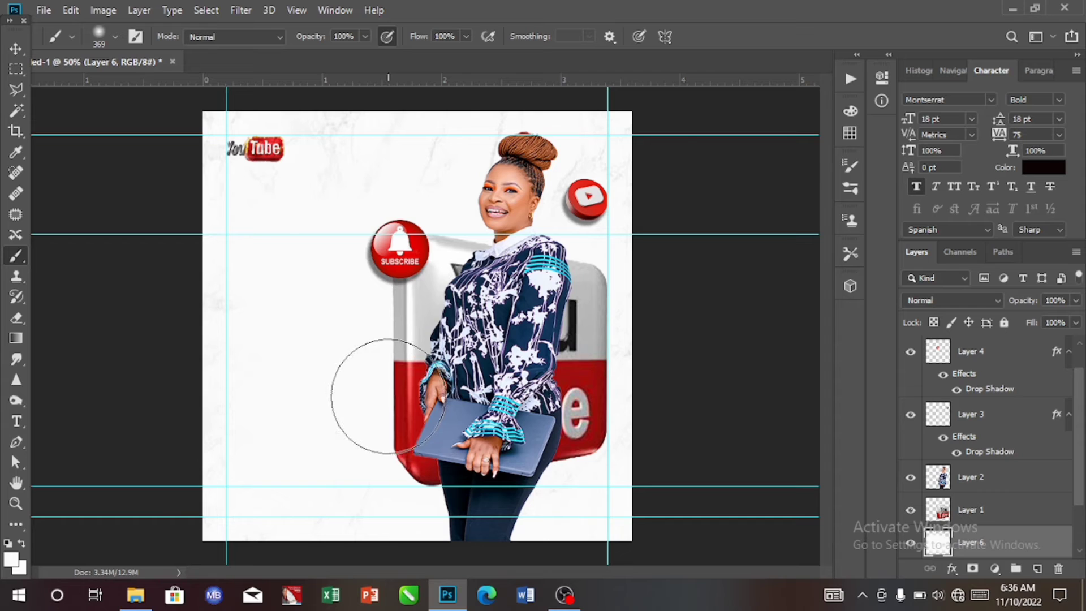
- Add a black drop shadow to the YouTube wordmark with 52% opacity, 54° angle, 13 px distance, 7% spread and 9 px size
left_click(22, 52)
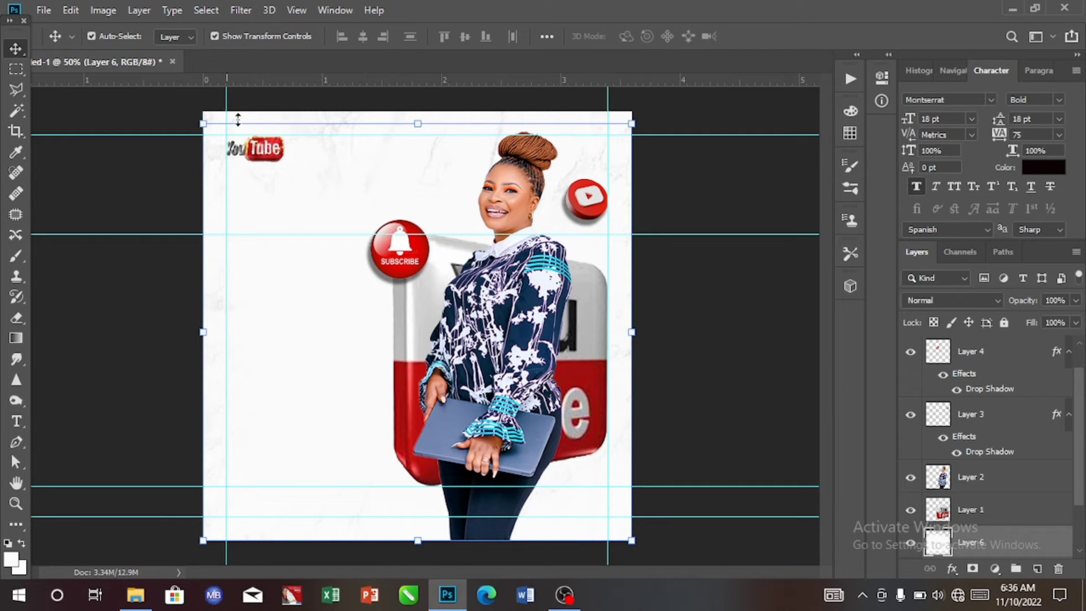
left_click(271, 153)
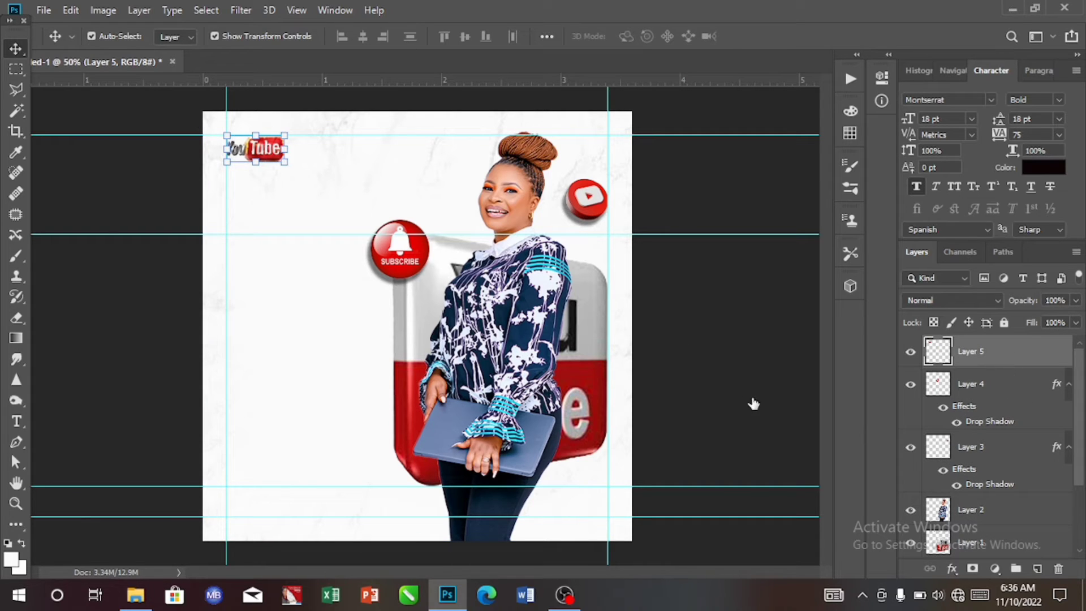
key("space")
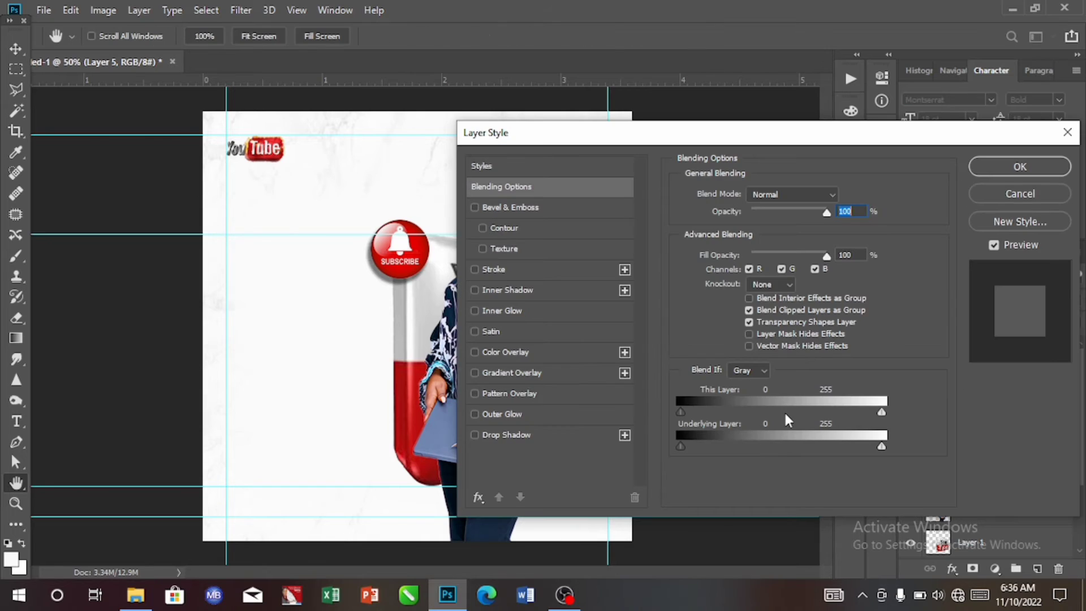
left_click(1020, 194)
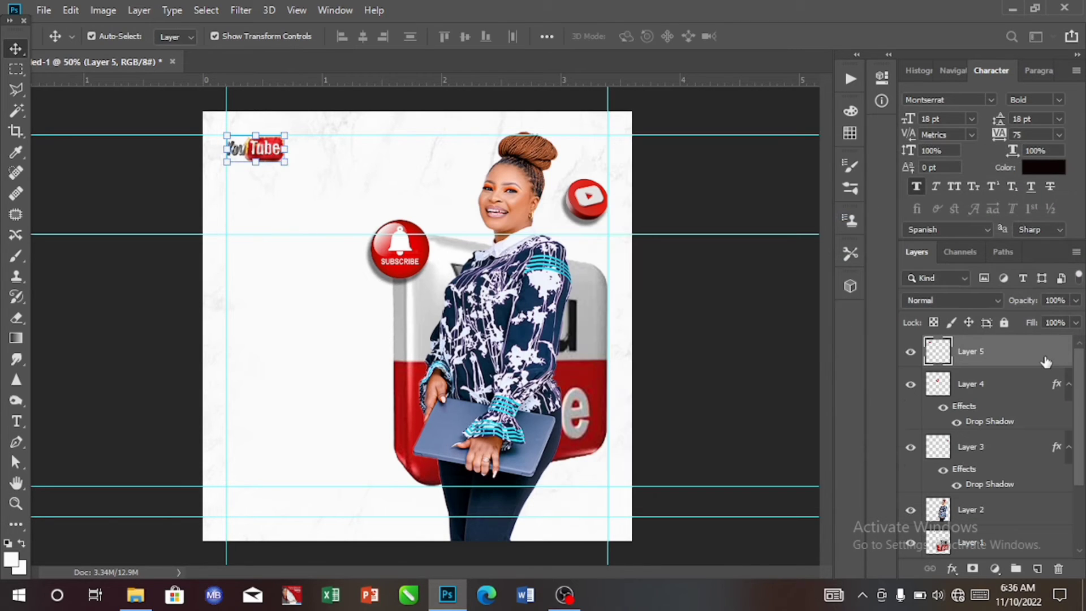
right_click(1046, 361)
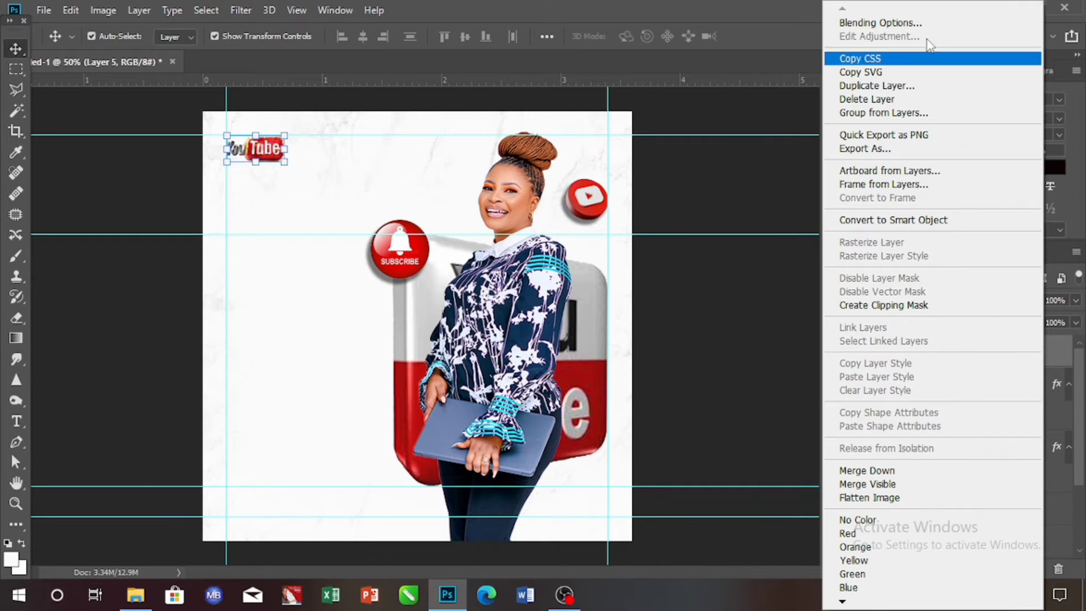
left_click(884, 23)
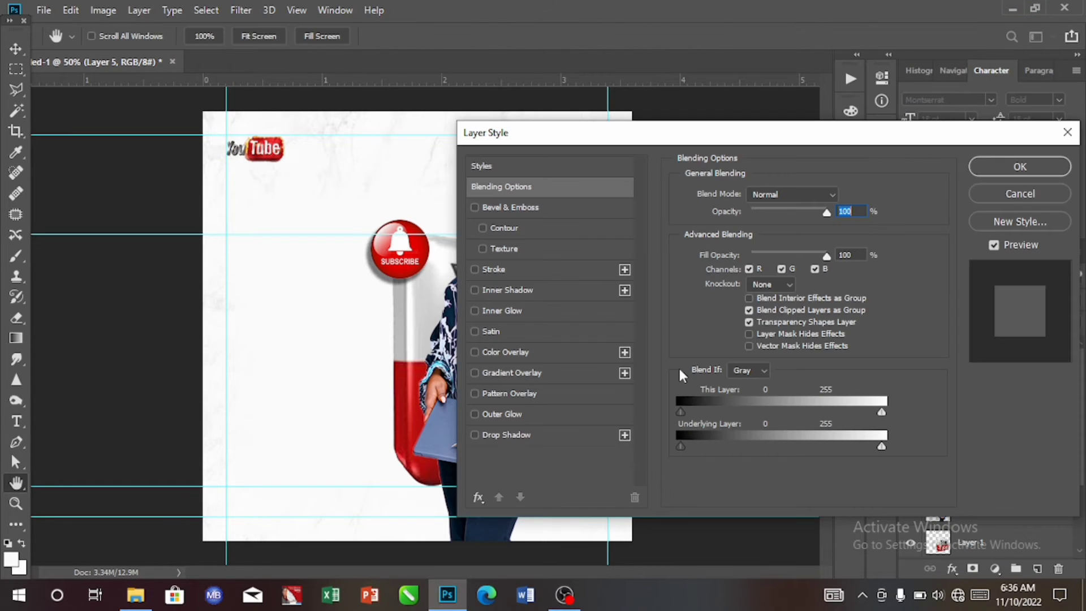
left_click(528, 436)
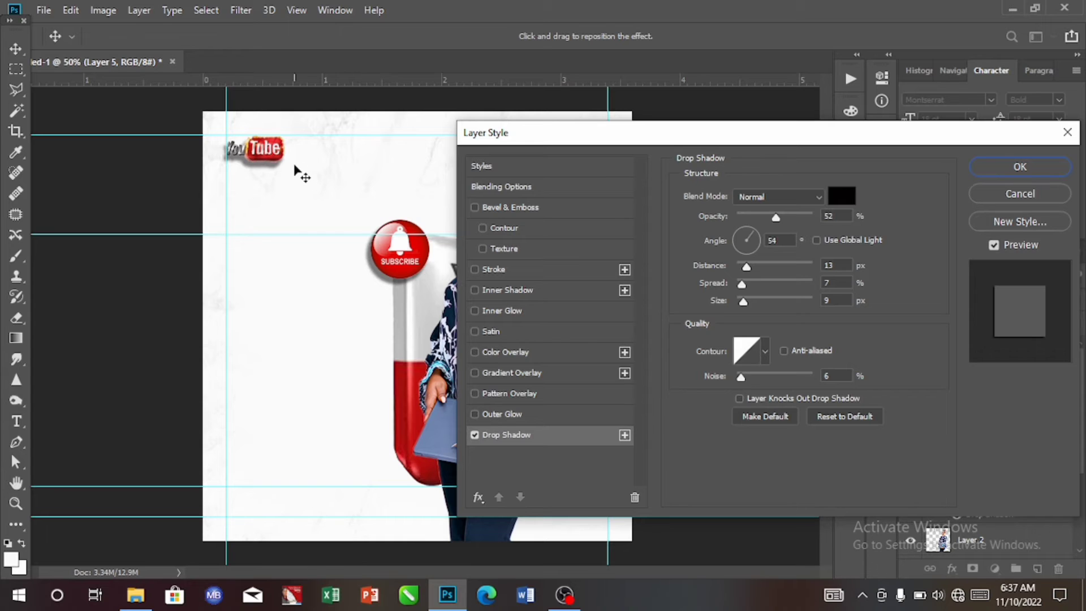
left_click(1031, 168)
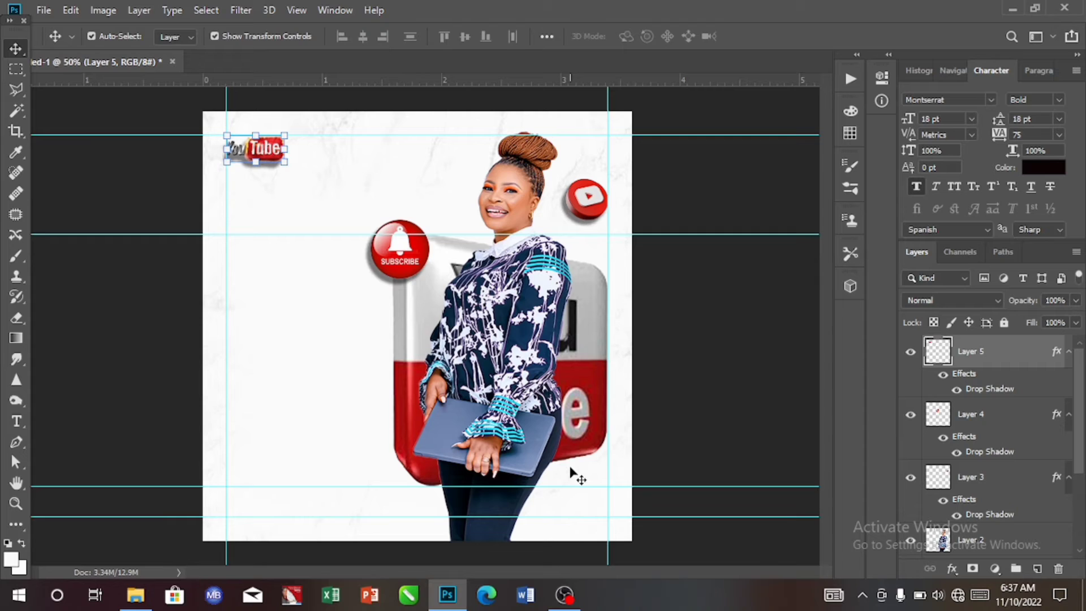
- Place the Subscribe button image IMG-20221106-WA0003 from the Documents folder, cut the button out onto its own layer and delete the placed original
left_click(146, 605)
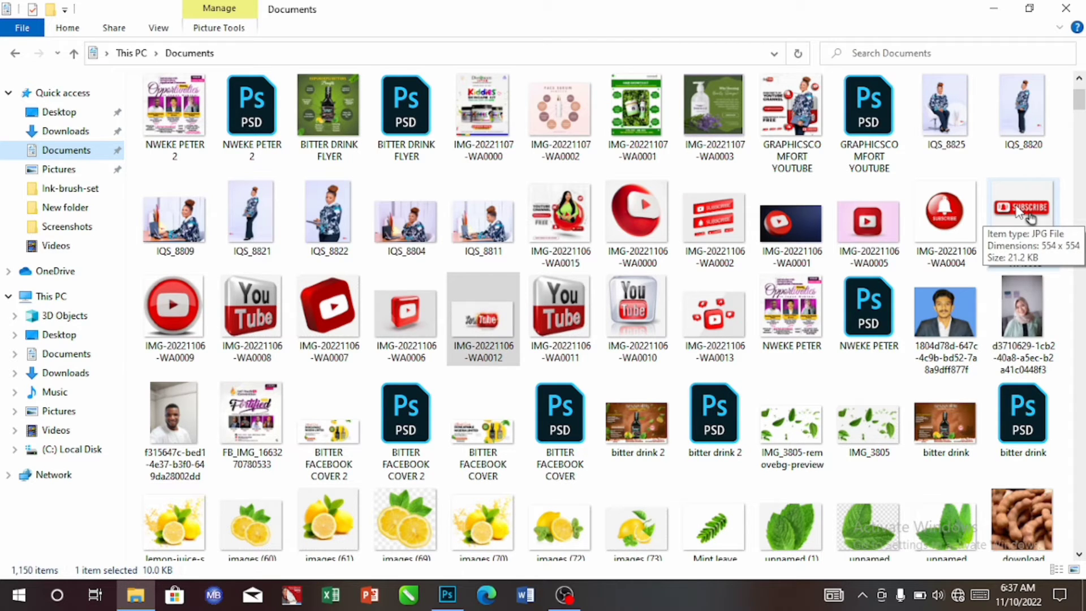
left_click(447, 596)
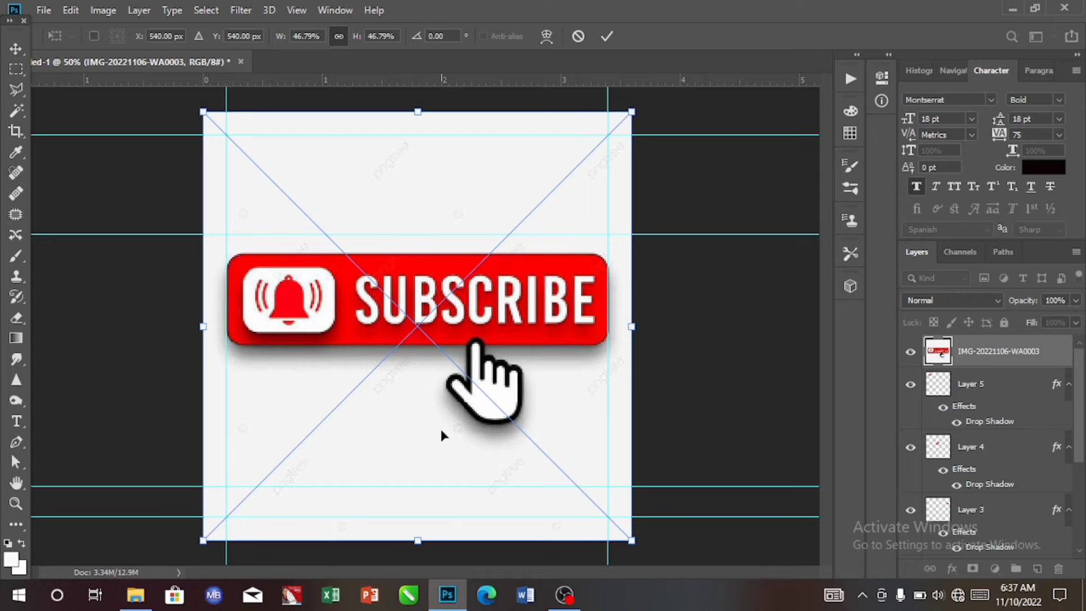
key("Return")
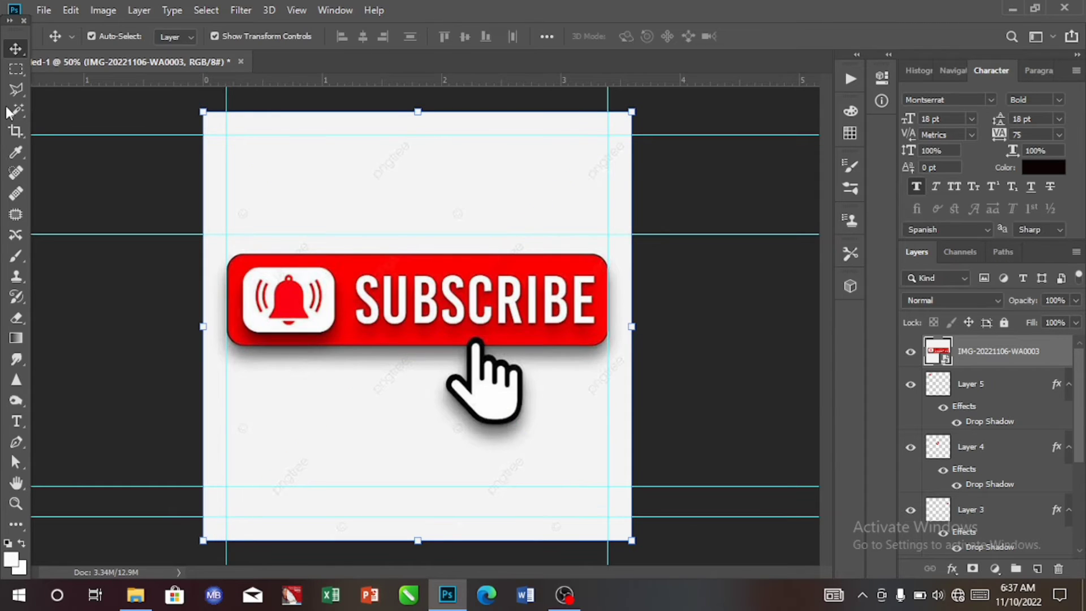
left_click(12, 111)
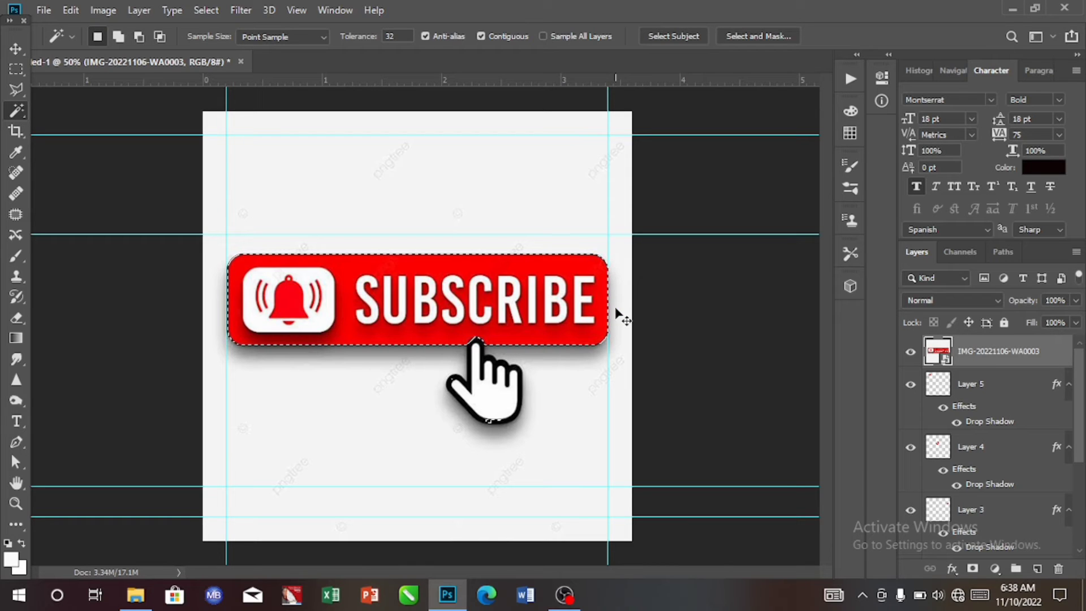
key("ctrl+j")
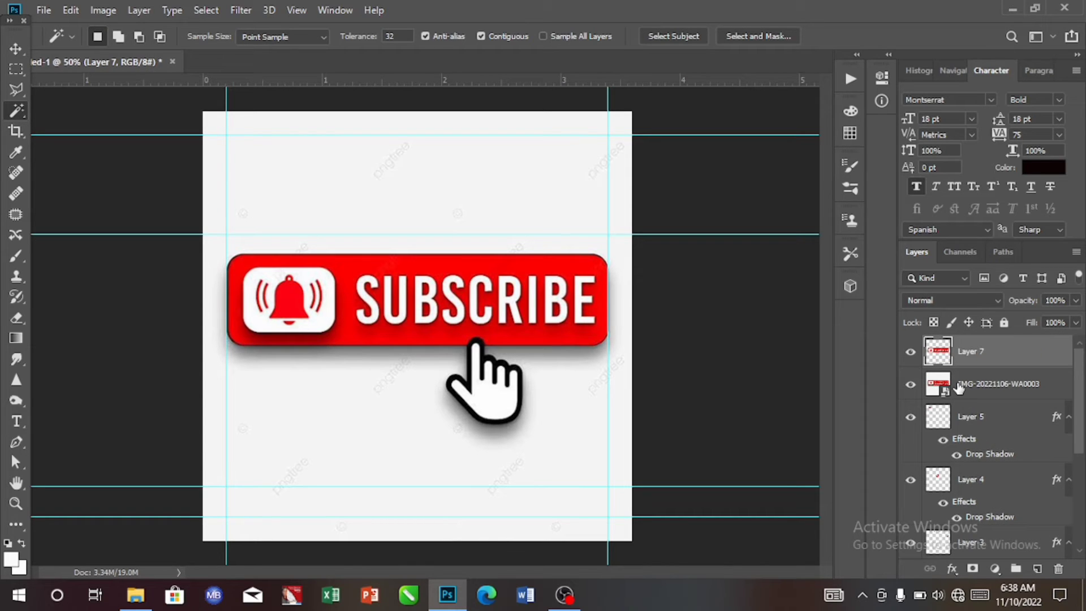
left_click(959, 385)
key("Delete")
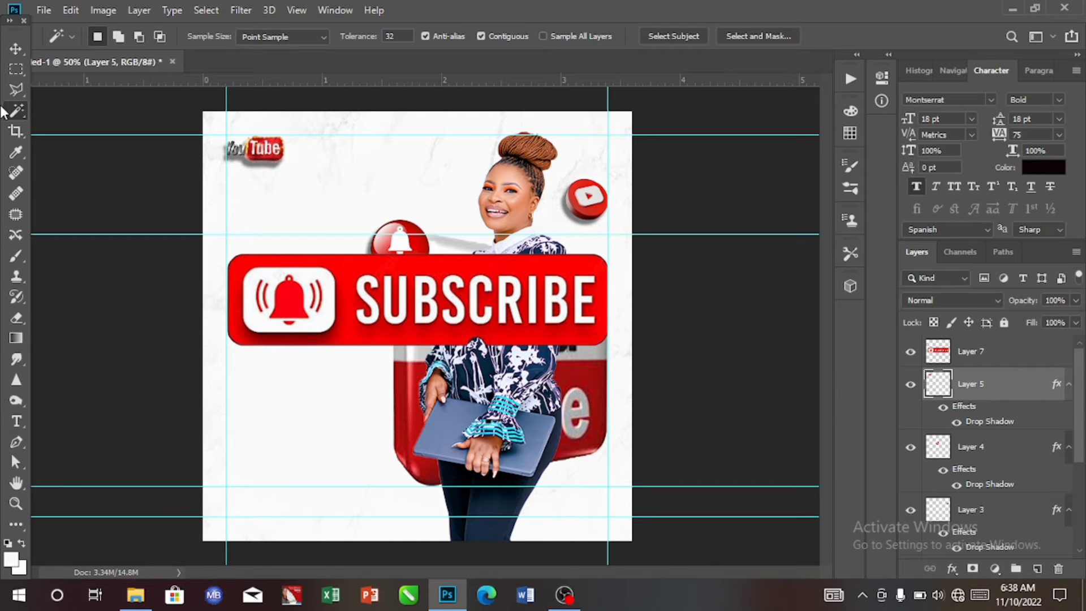
- Scale the Subscribe button to about 30% and place it in the canvas's lower-right corner against the margin guide
left_click(13, 48)
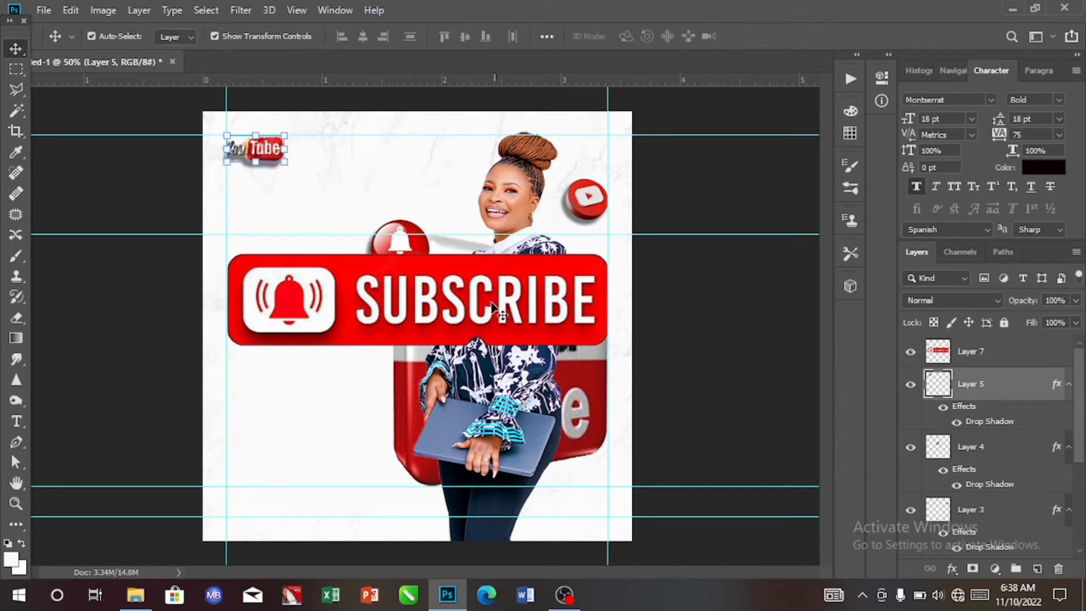
left_click(455, 313)
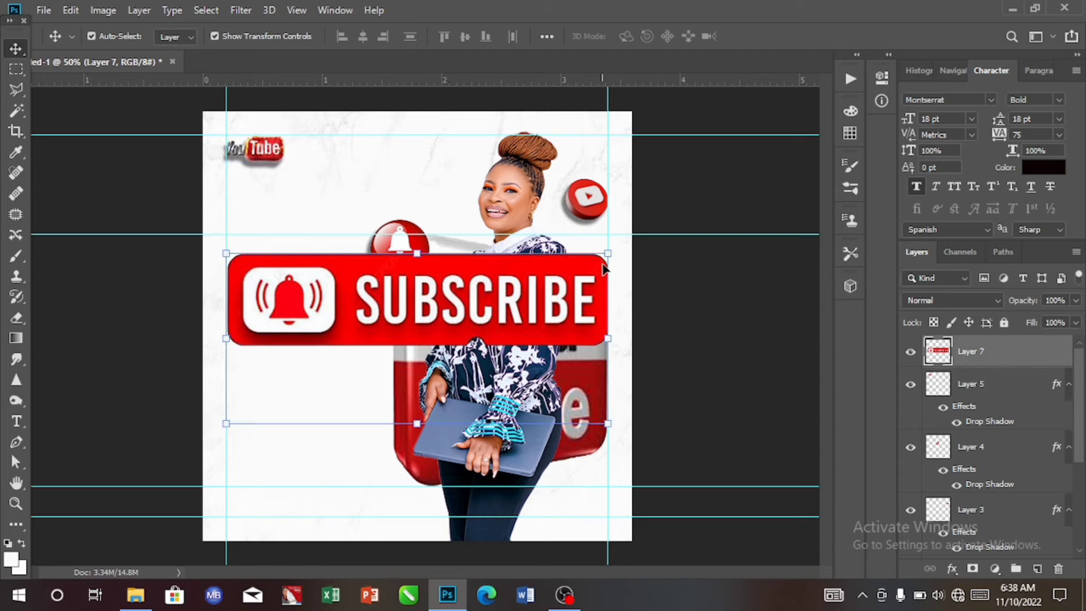
left_click_drag(608, 253, 338, 375)
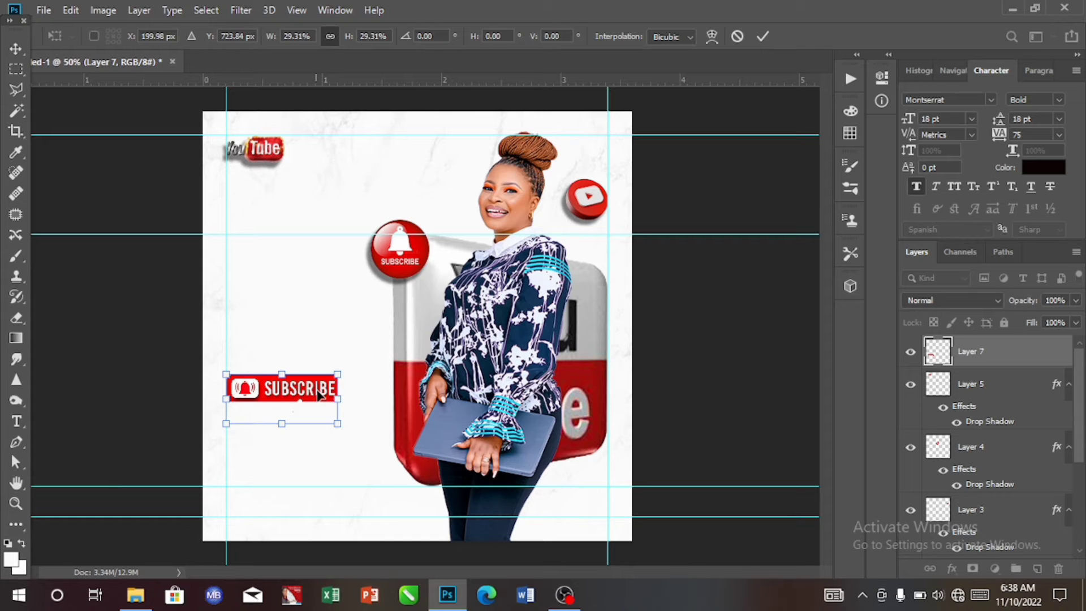
left_click_drag(326, 399, 566, 486)
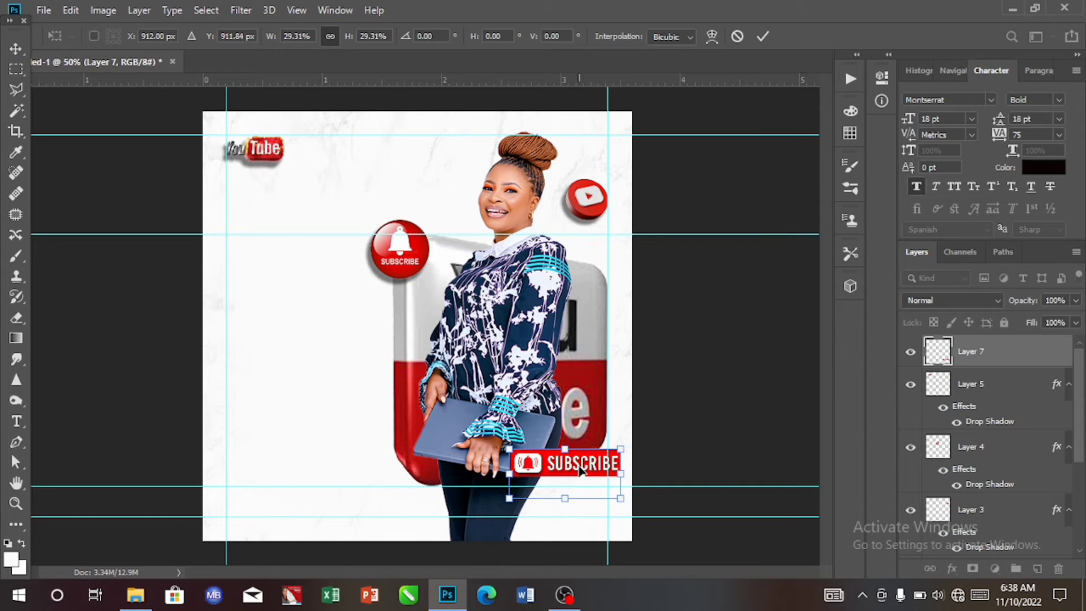
left_click_drag(575, 484, 565, 512)
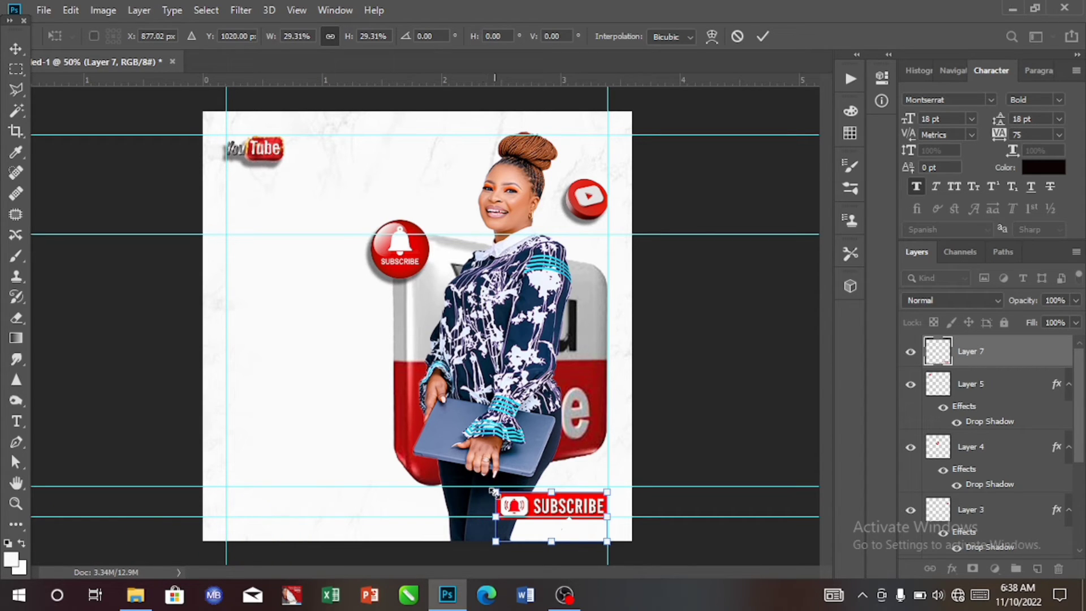
left_click_drag(493, 490, 490, 487)
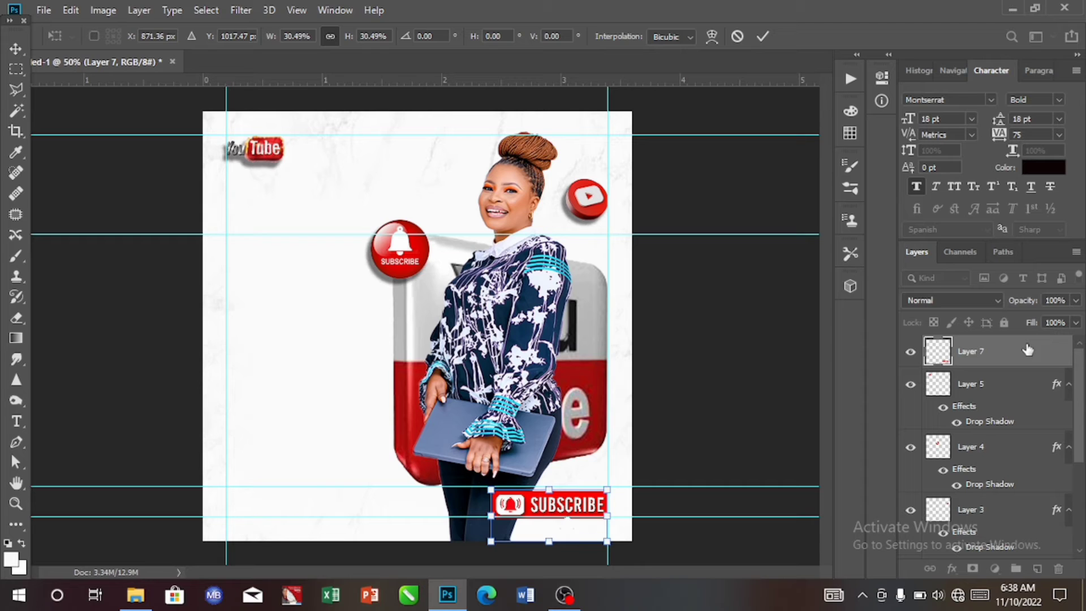
key("Return")
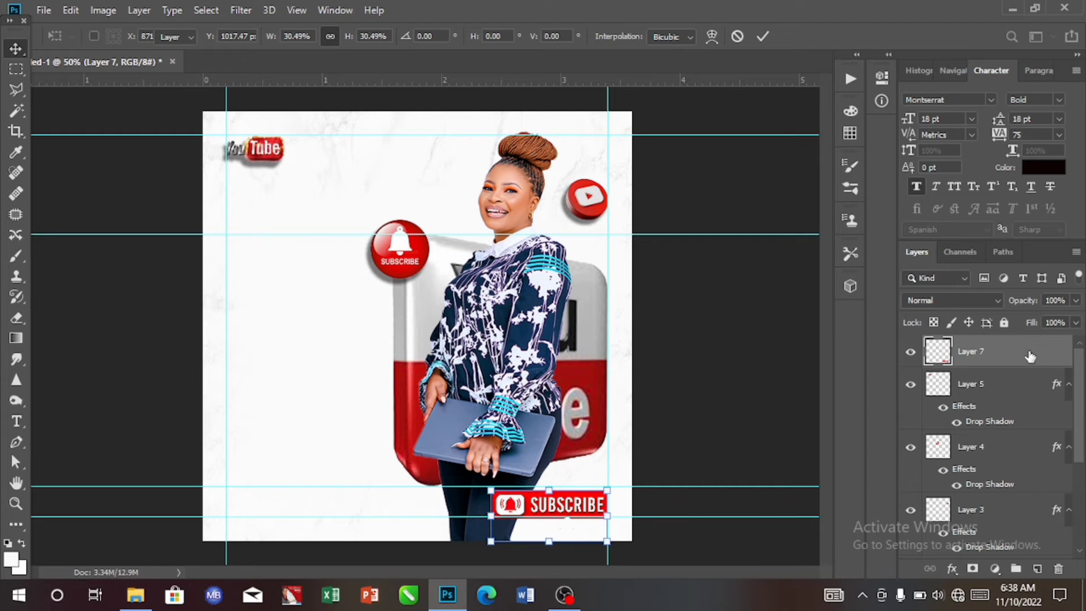
- Add a drop shadow to the Subscribe button in the canvas's lower-right corner
double_click(1030, 356)
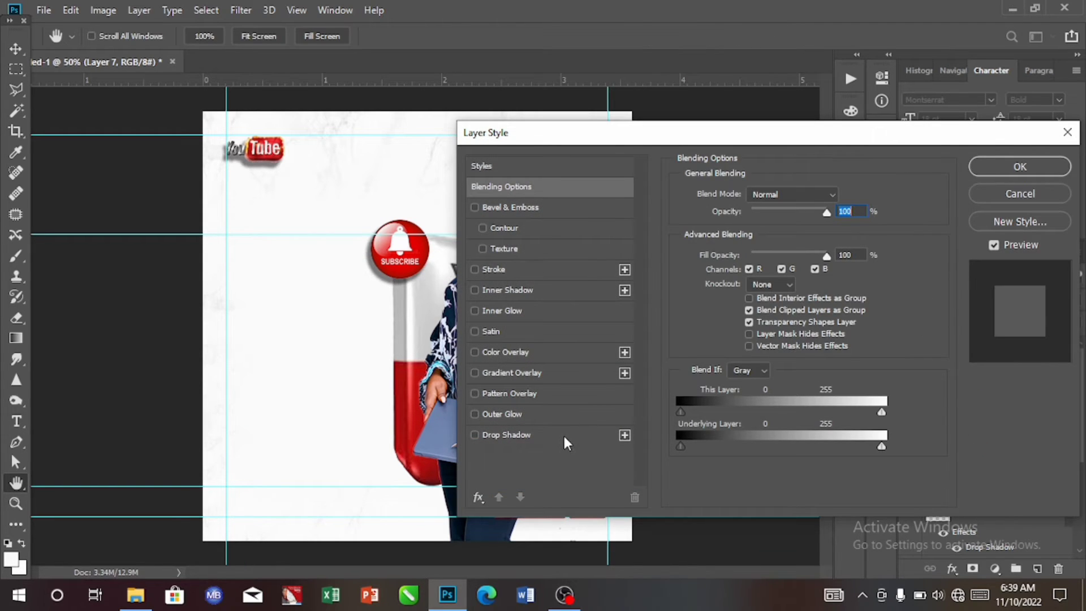
left_click(563, 435)
left_click(1021, 169)
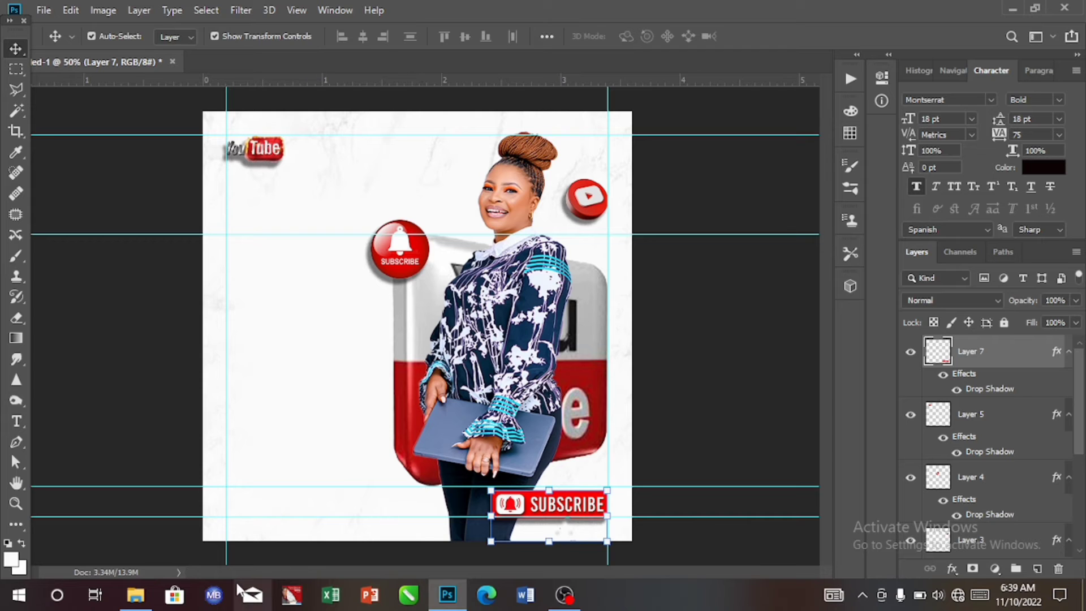
- Place the YouTube reaction icons image IMG-20221106-WA0013 from the Documents folder and cut the icons out onto their own layer with Select Subject
left_click(135, 594)
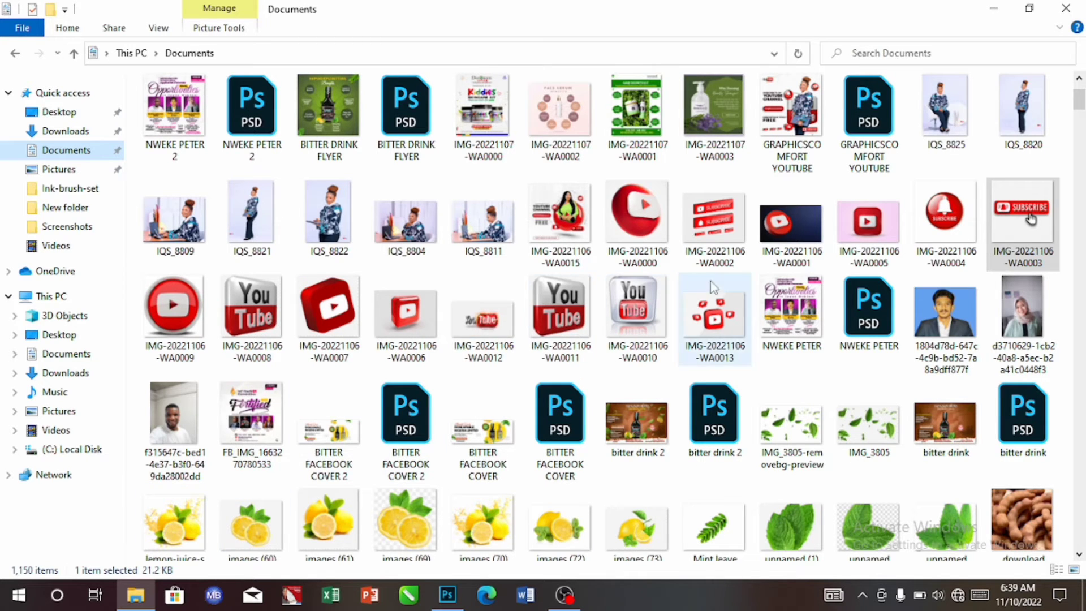
left_click_drag(716, 317, 364, 394)
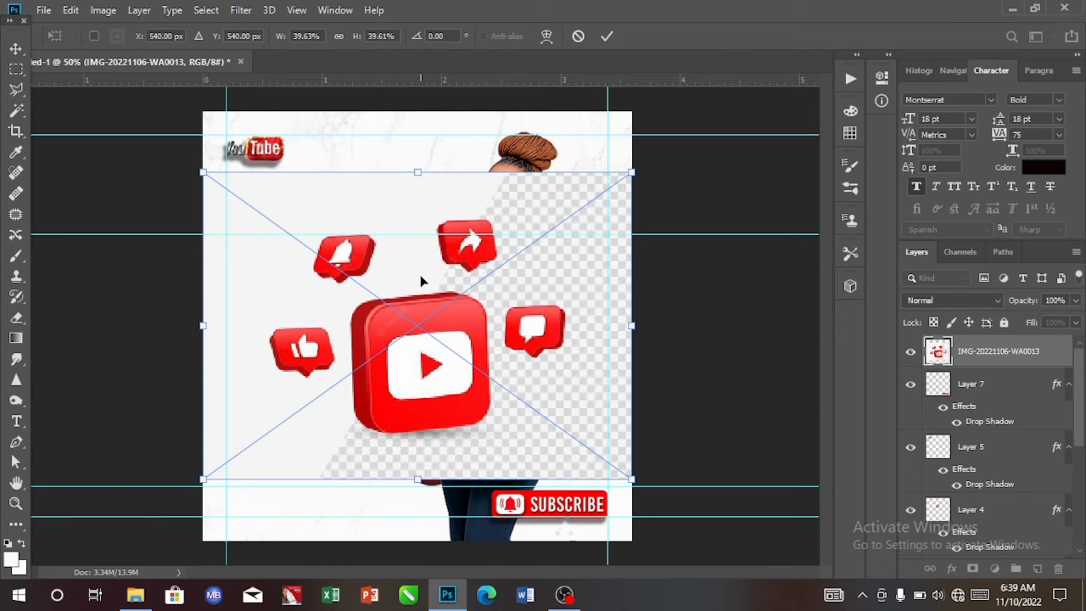
left_click(608, 38)
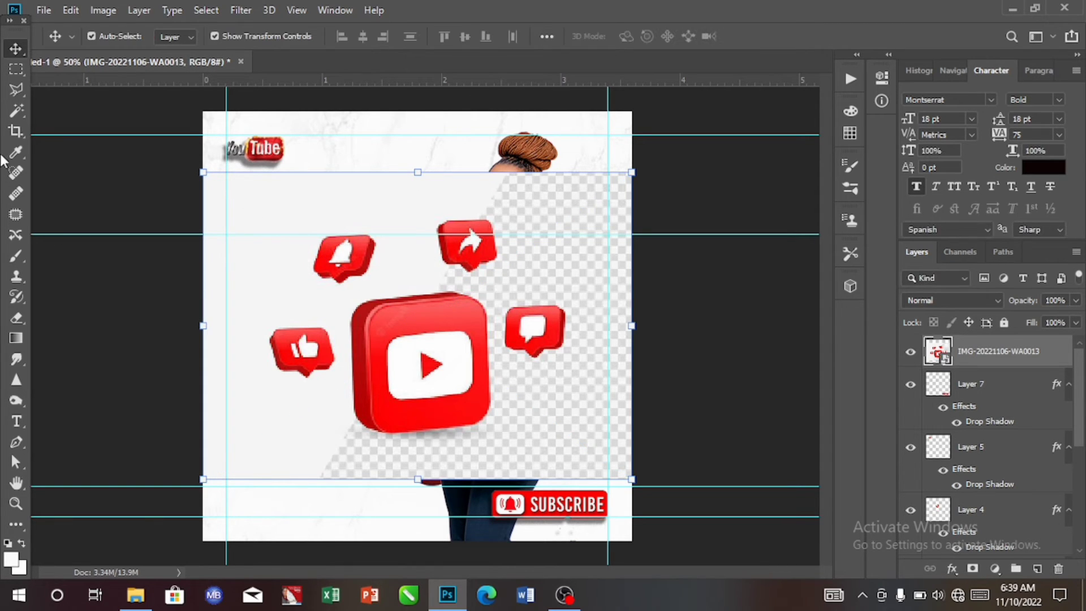
left_click(18, 112)
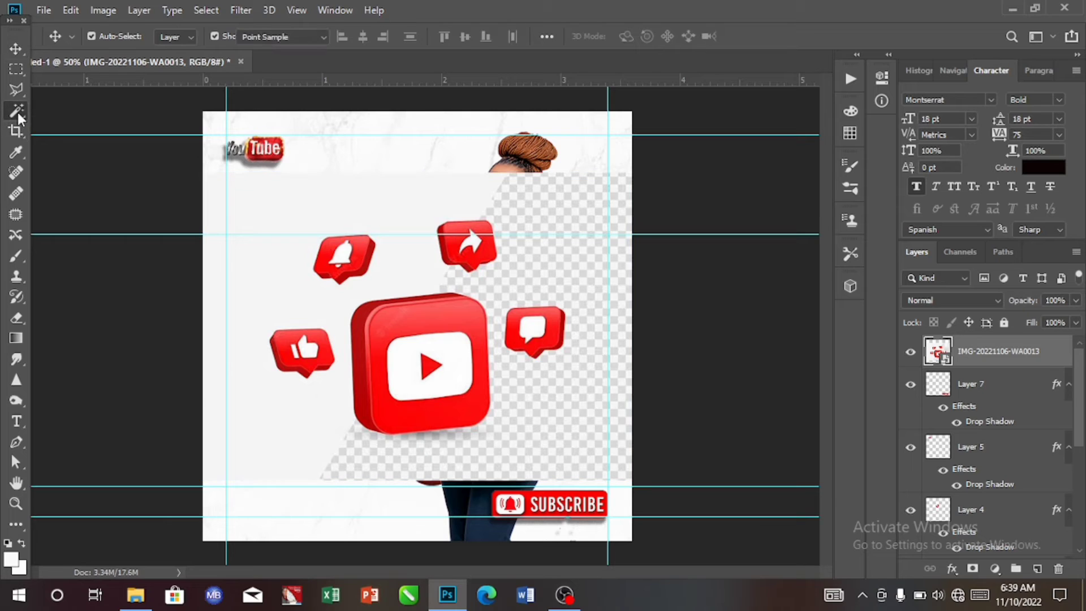
left_click(656, 35)
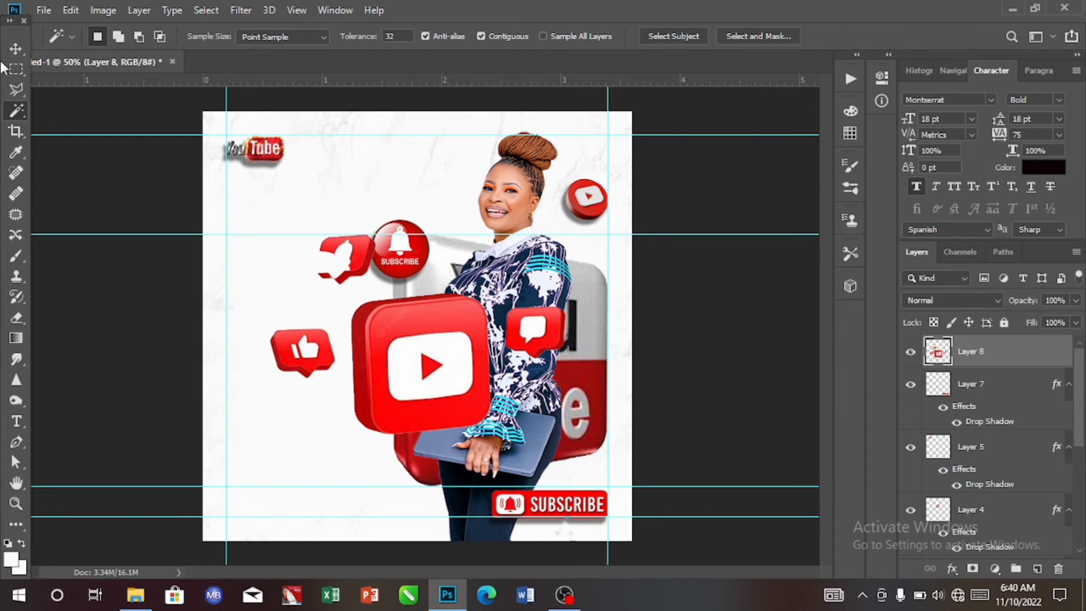
left_click(16, 49)
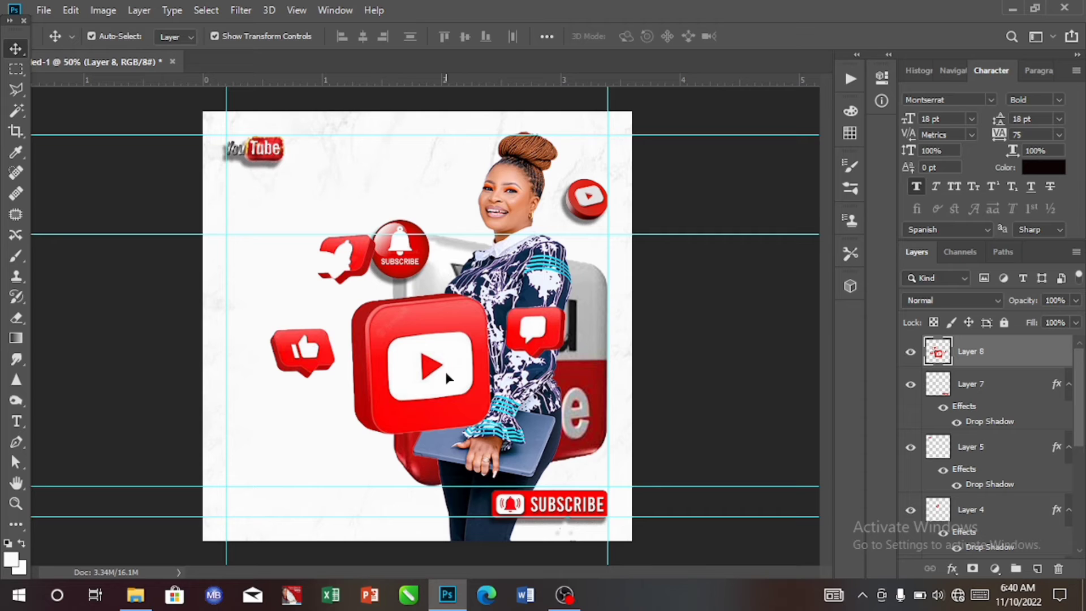